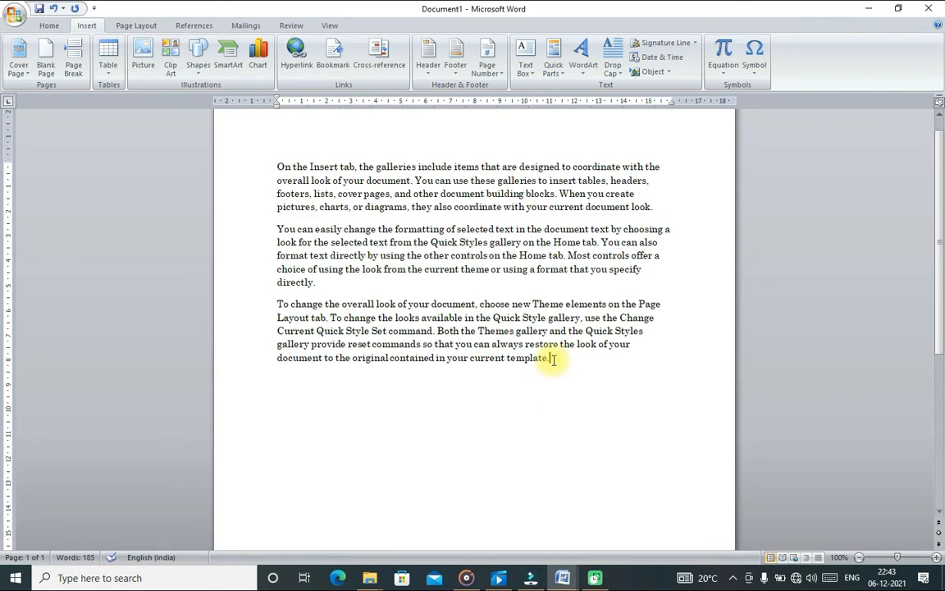
Insert a blank page after the end of the document's text and look over the added page
click(47, 68)
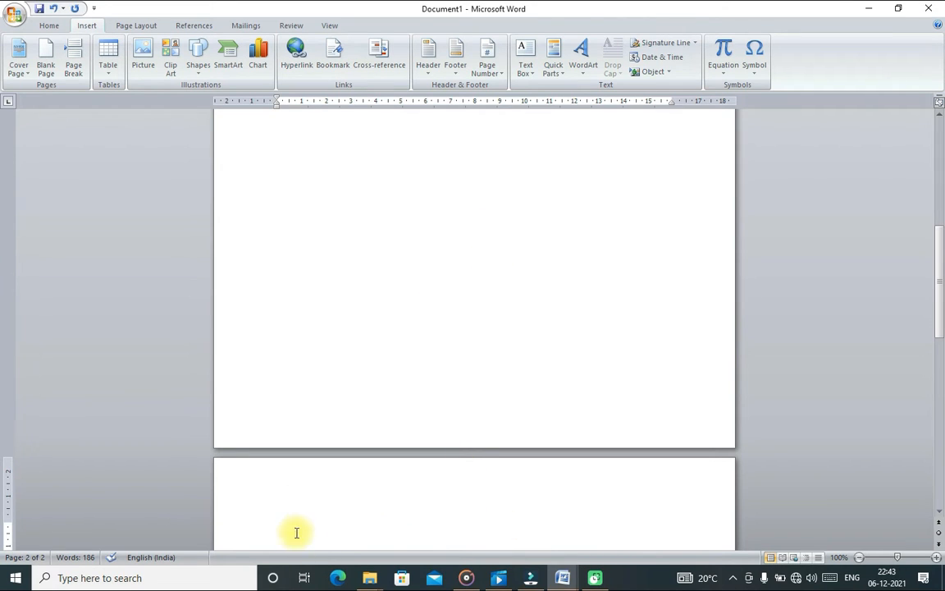
drag(938, 333, 939, 421)
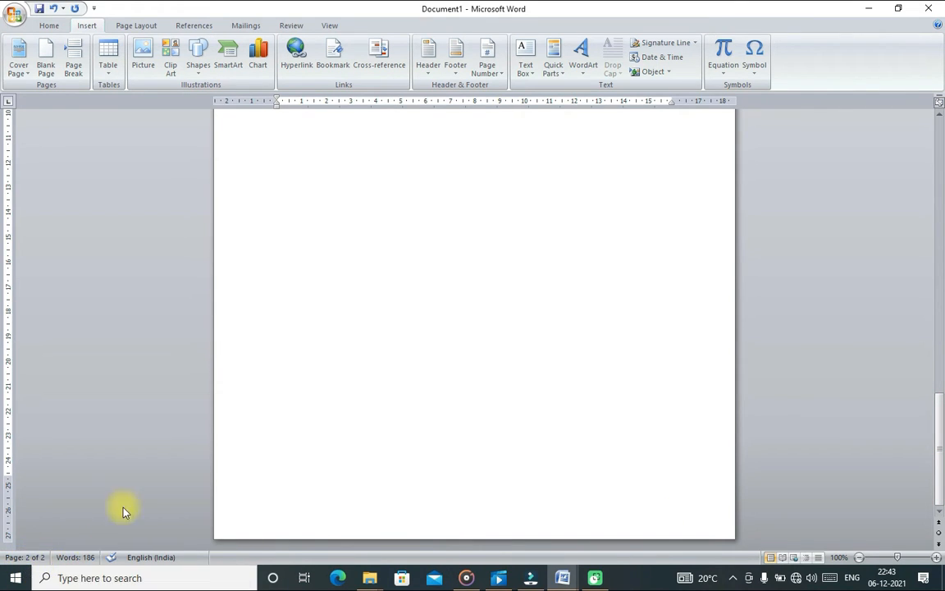
click(336, 210)
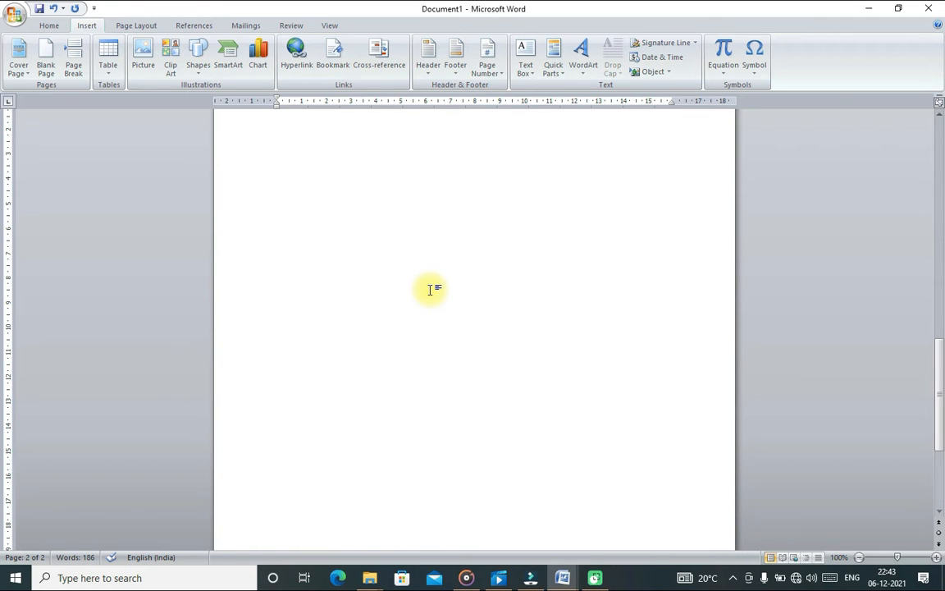
drag(941, 370, 931, 258)
scroll(657, 304, up, 3)
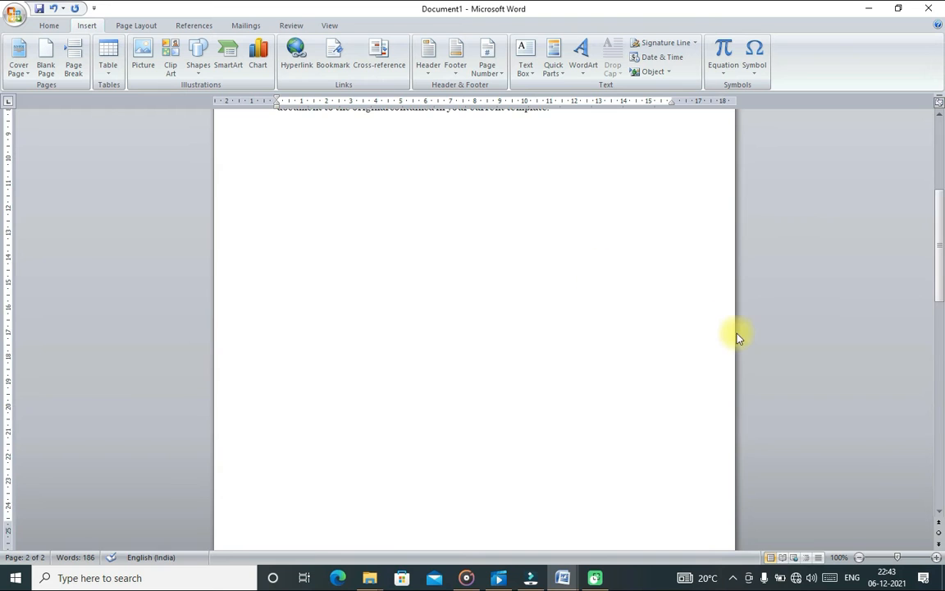
drag(942, 266, 941, 201)
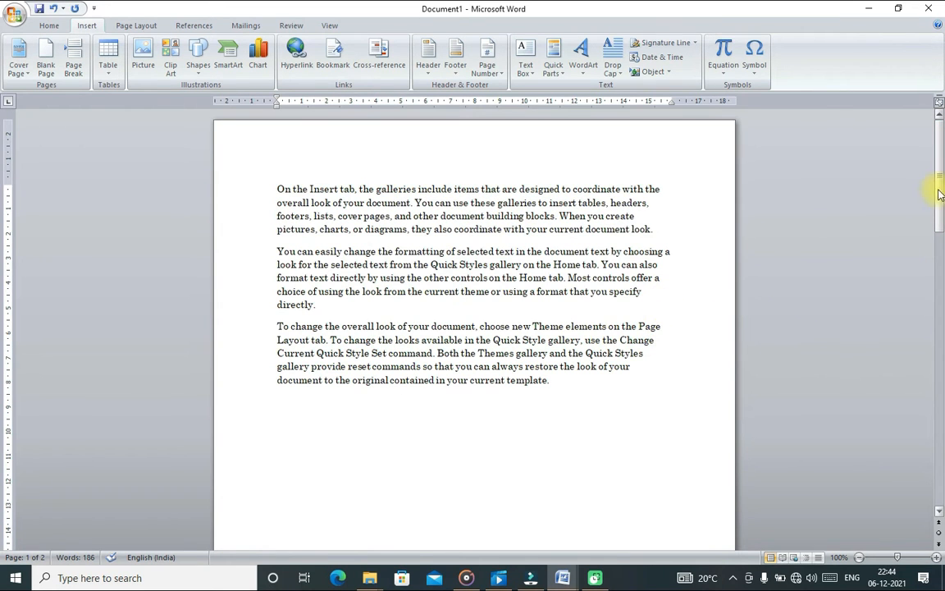
drag(942, 203, 923, 177)
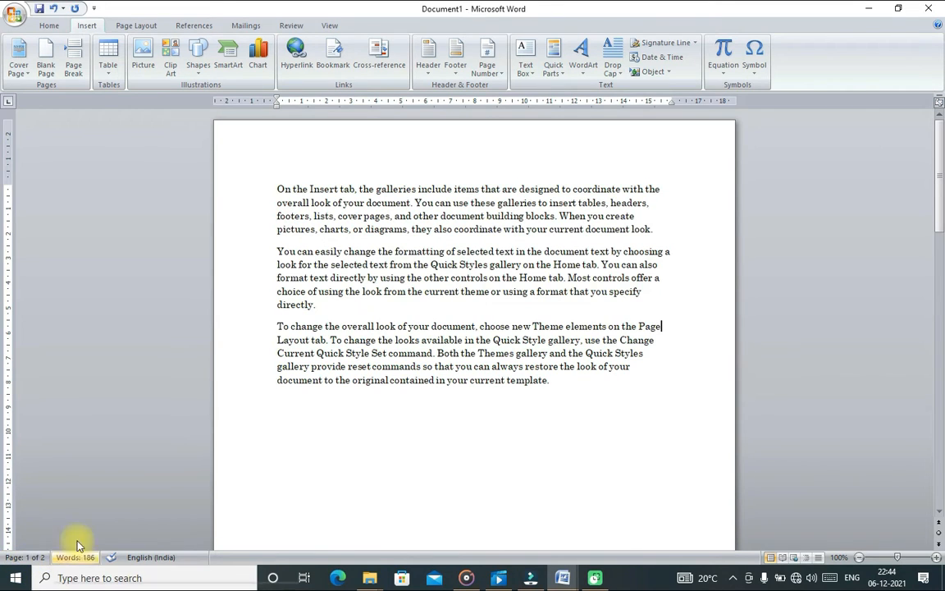
Insert another blank page after the last paragraph and return to the start of the document
double_click(402, 402)
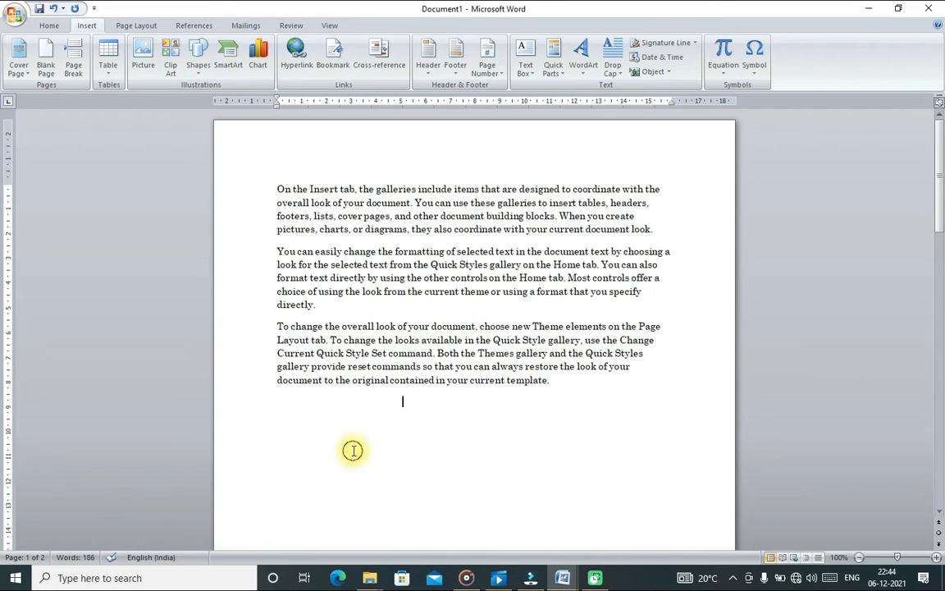
click(553, 382)
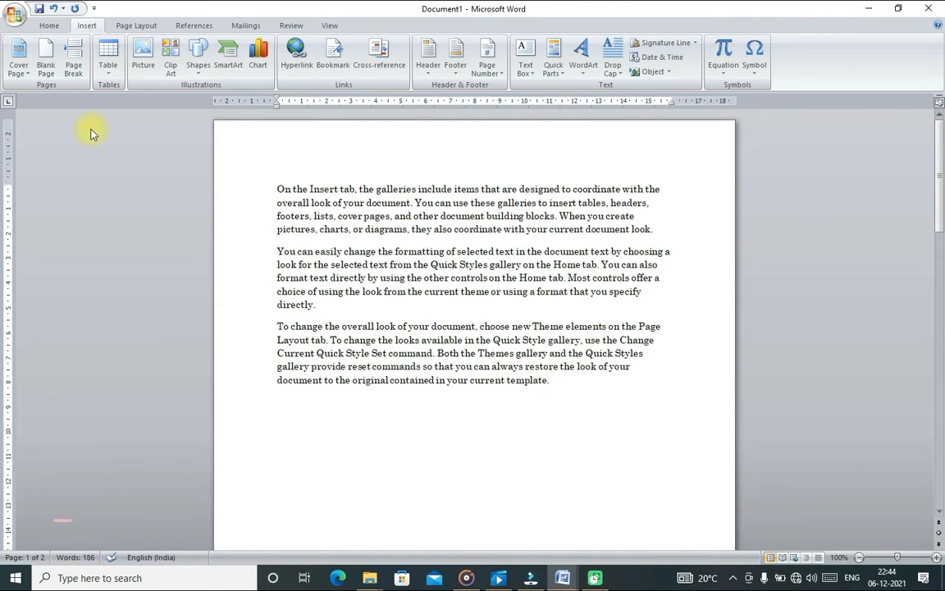
click(47, 69)
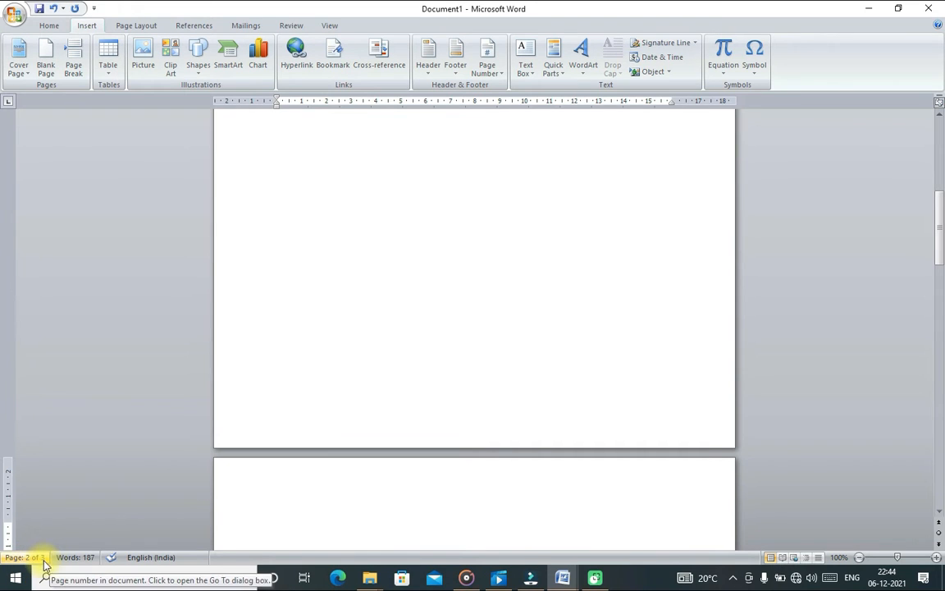
scroll(427, 311, up, 3)
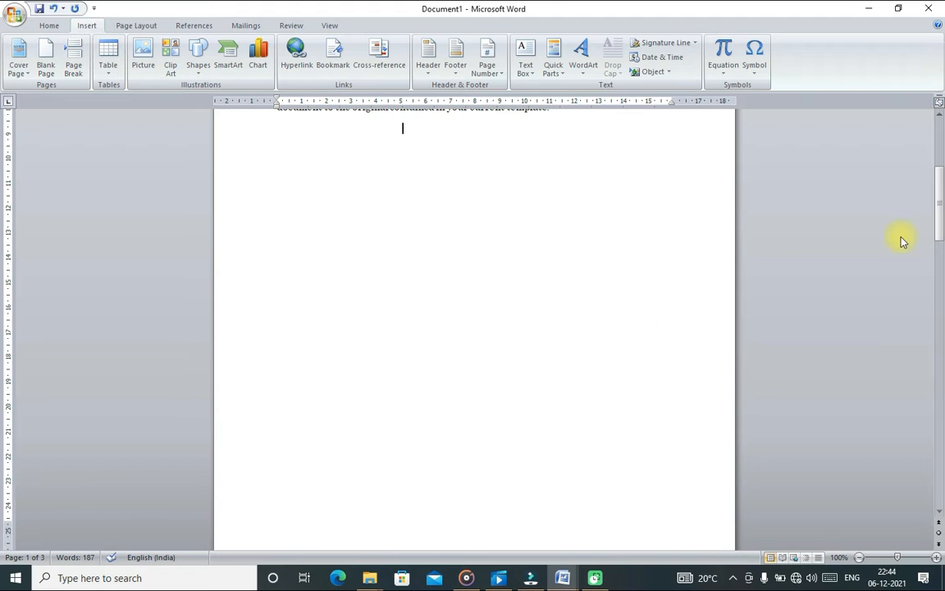
drag(939, 220, 942, 148)
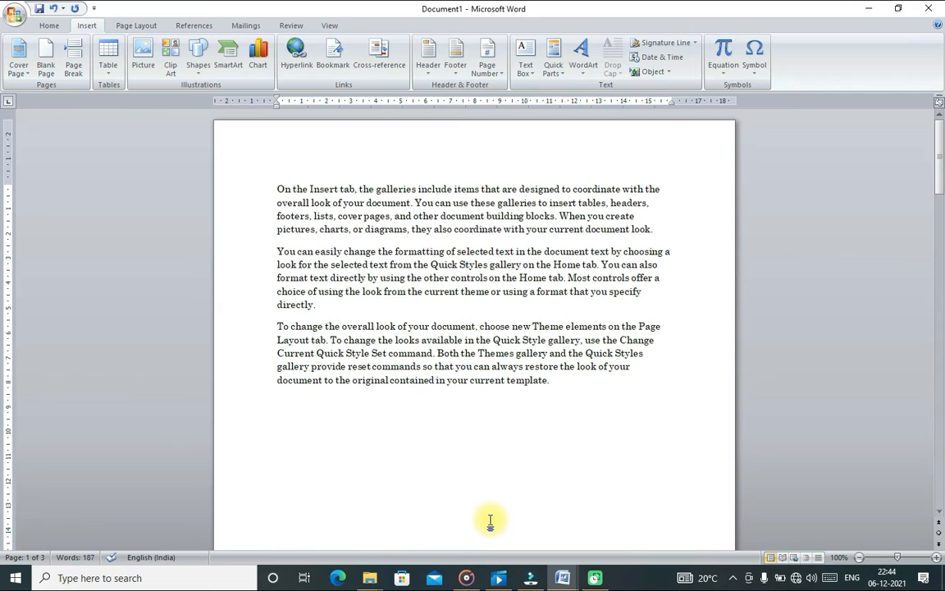
Insert a blank page before the third paragraph, "To change the overall look of your document", and check where the paragraph lands
click(278, 326)
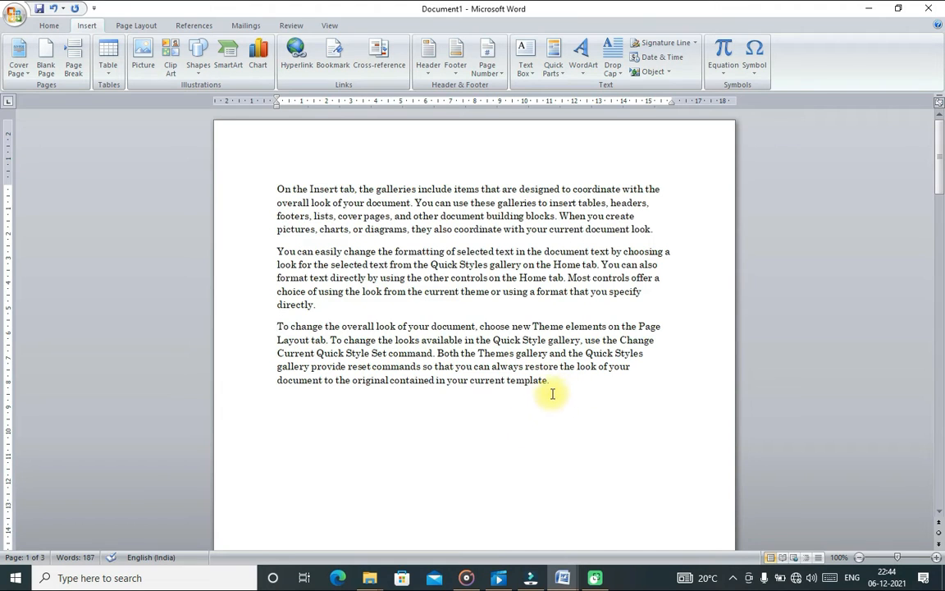
click(47, 66)
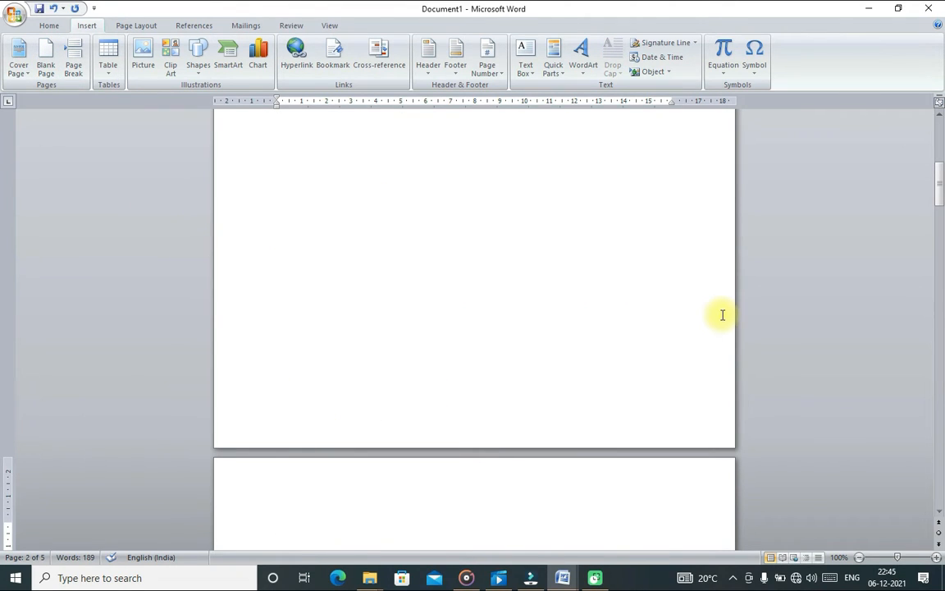
drag(940, 204, 938, 146)
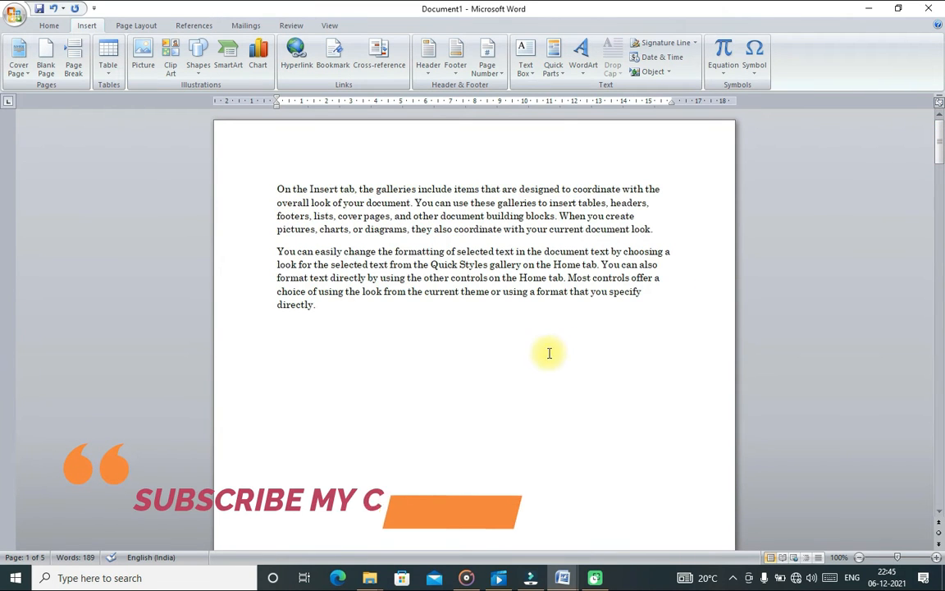
click(312, 306)
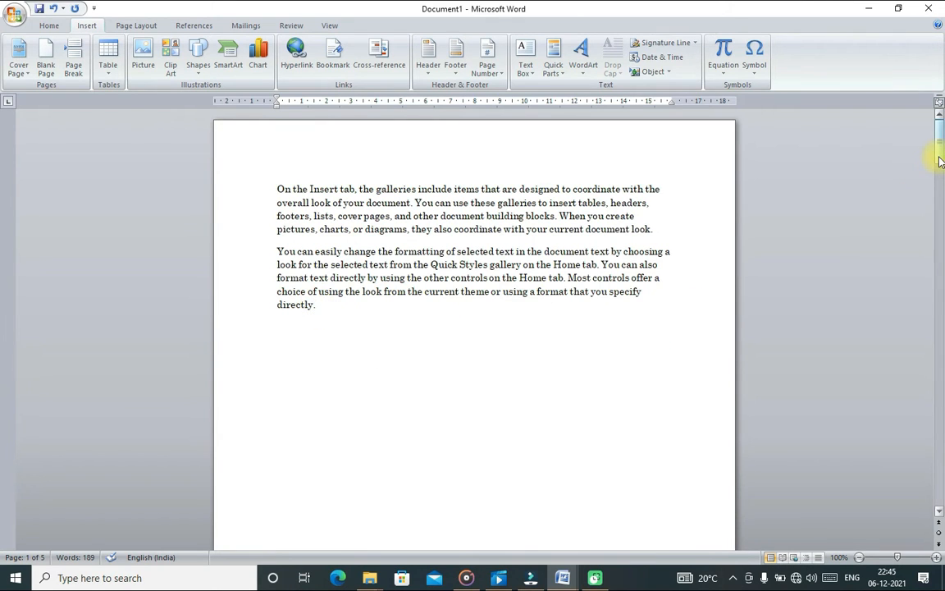
drag(940, 161, 939, 238)
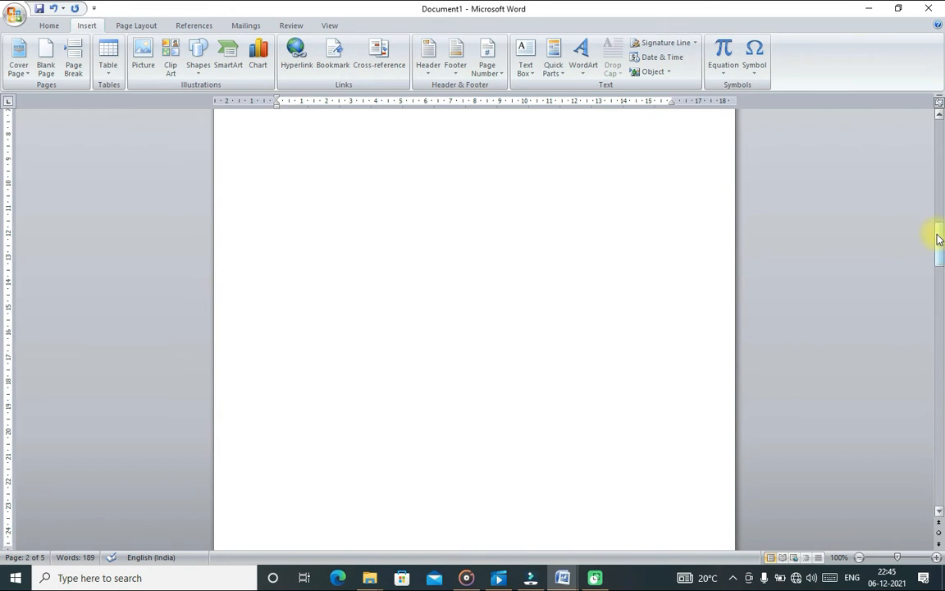
drag(939, 238, 940, 271)
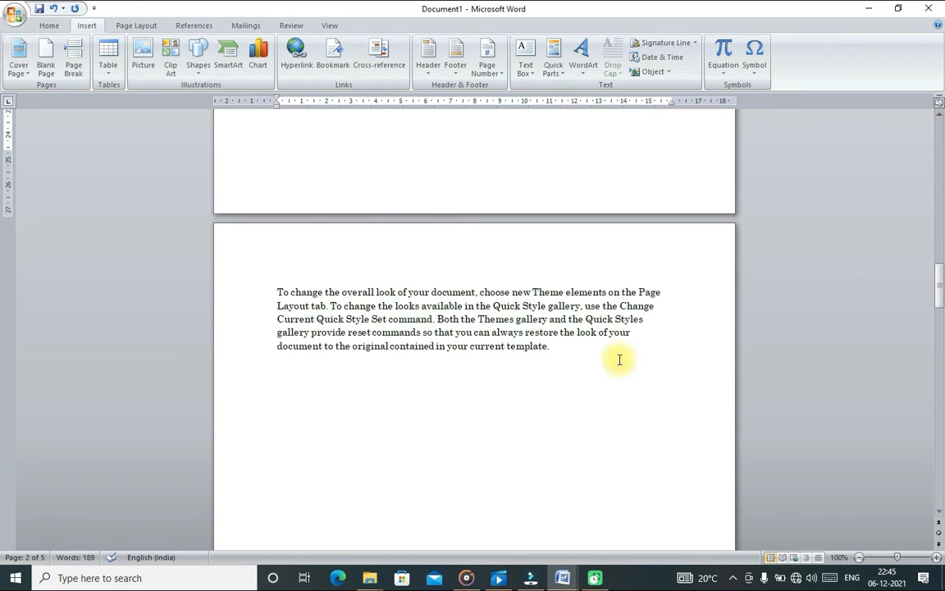
click(276, 291)
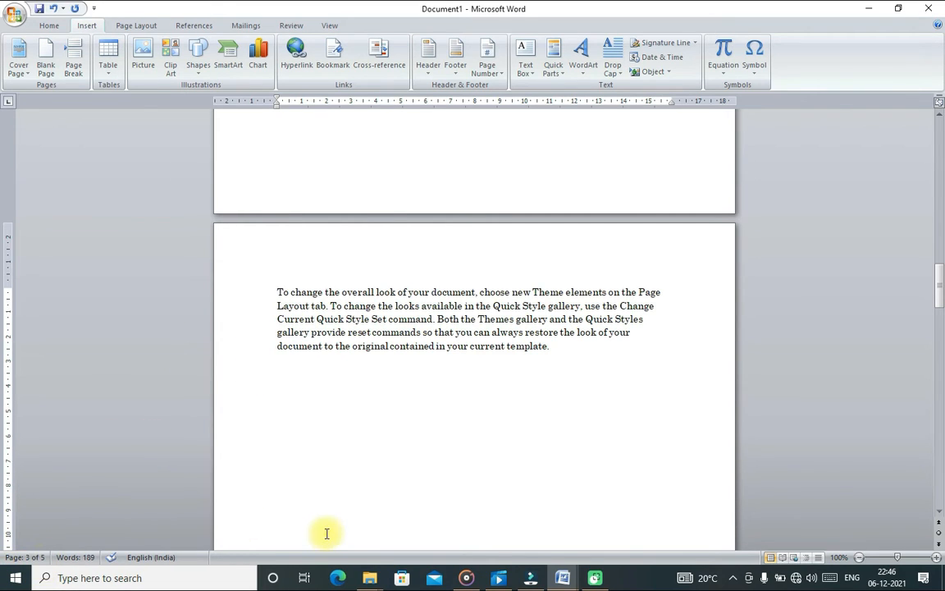
drag(941, 287, 940, 125)
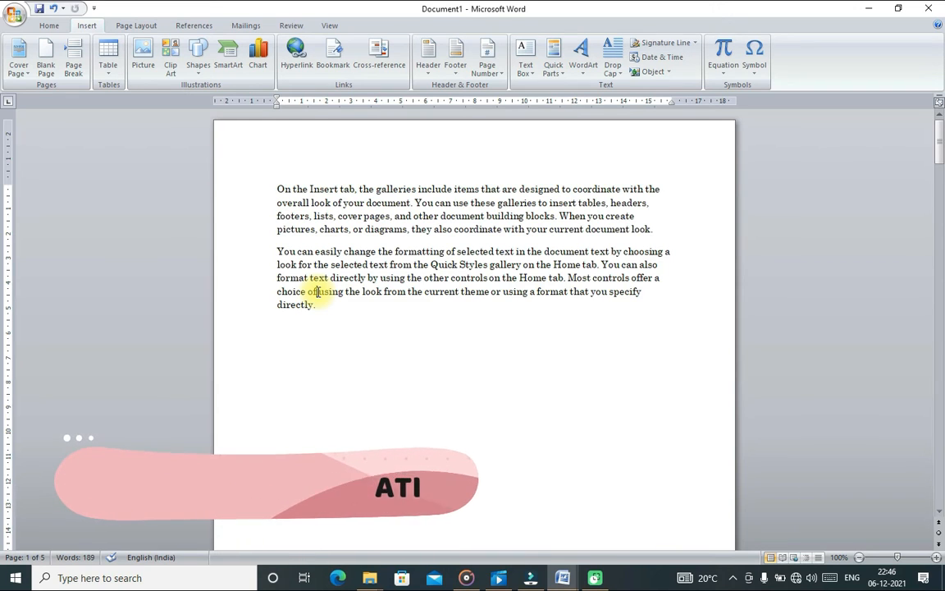
Move the second paragraph's text after "choice of" down by adding five paragraph breaks
click(318, 293)
key(Return)
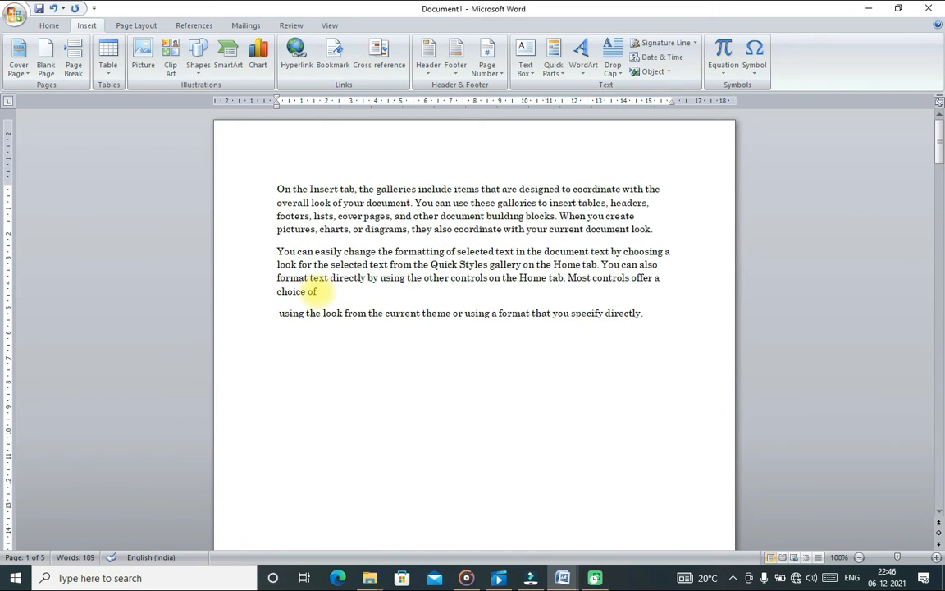
key(Return)
key(Return)
key(Return)
key(Return)
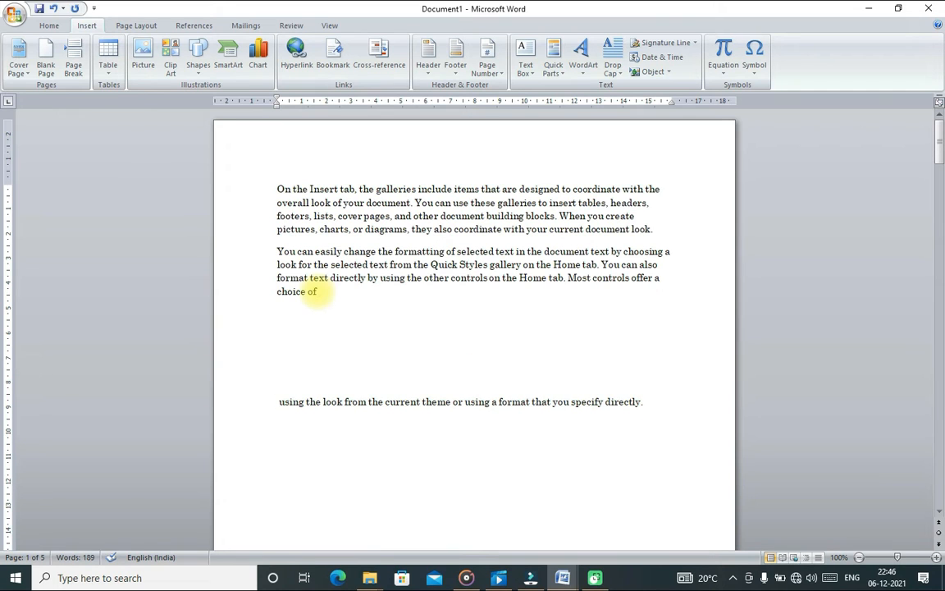
click(275, 251)
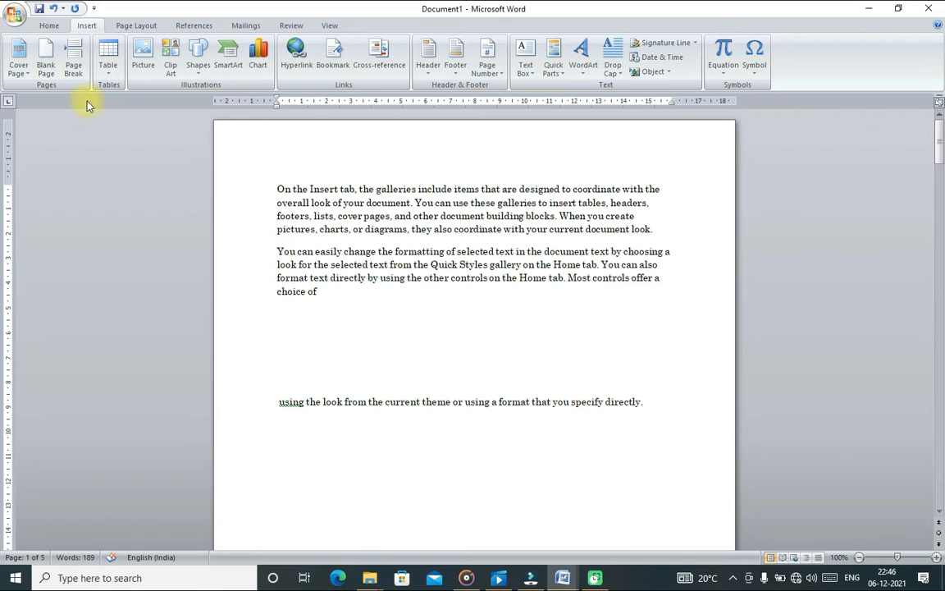
click(279, 230)
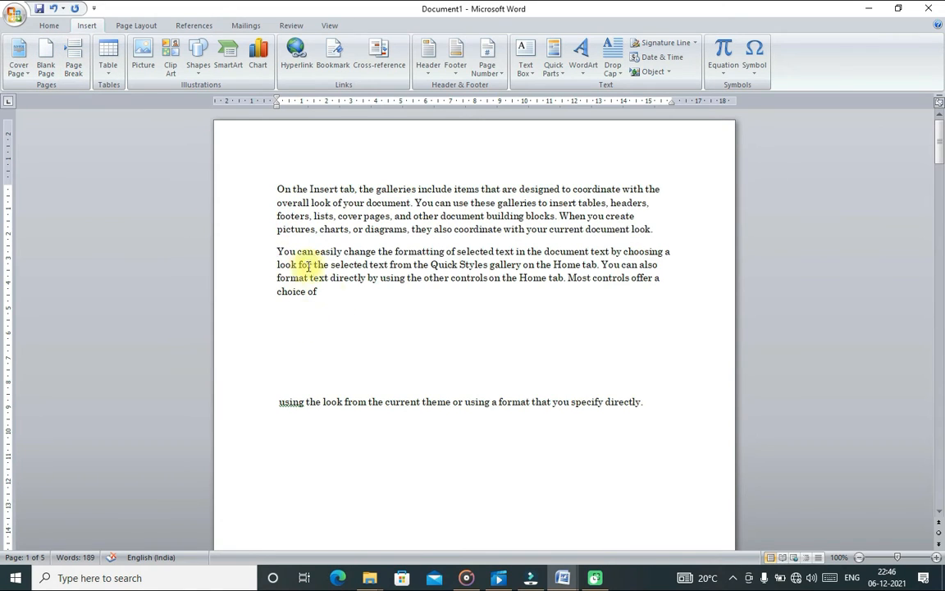
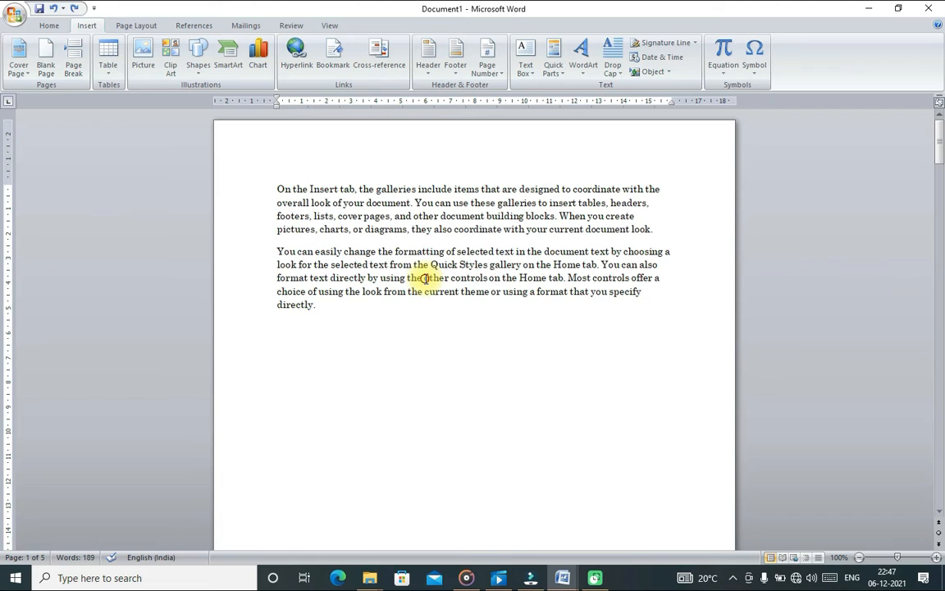
Insert a page break in the second paragraph before "other controls on the Home tab"
drag(424, 278, 575, 312)
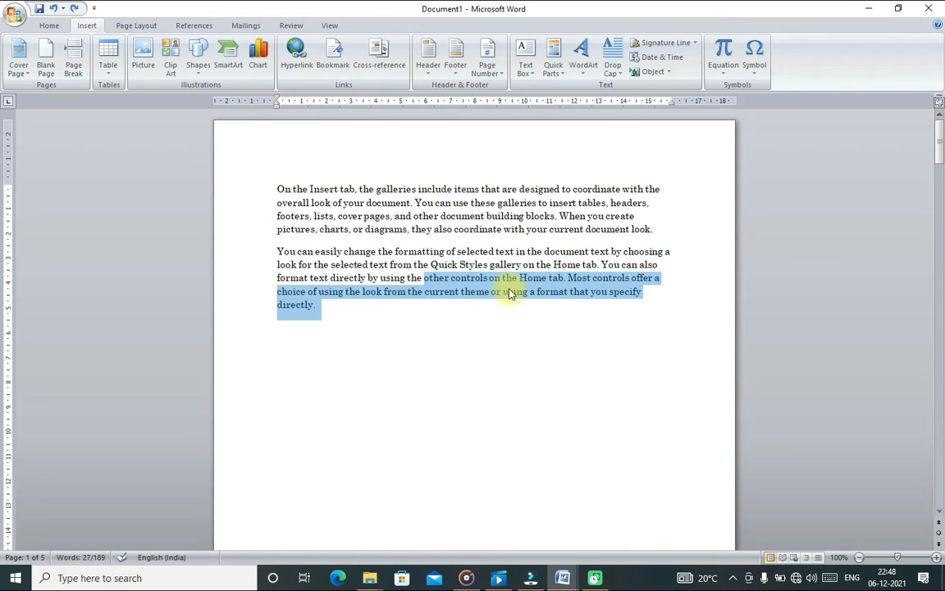
click(427, 279)
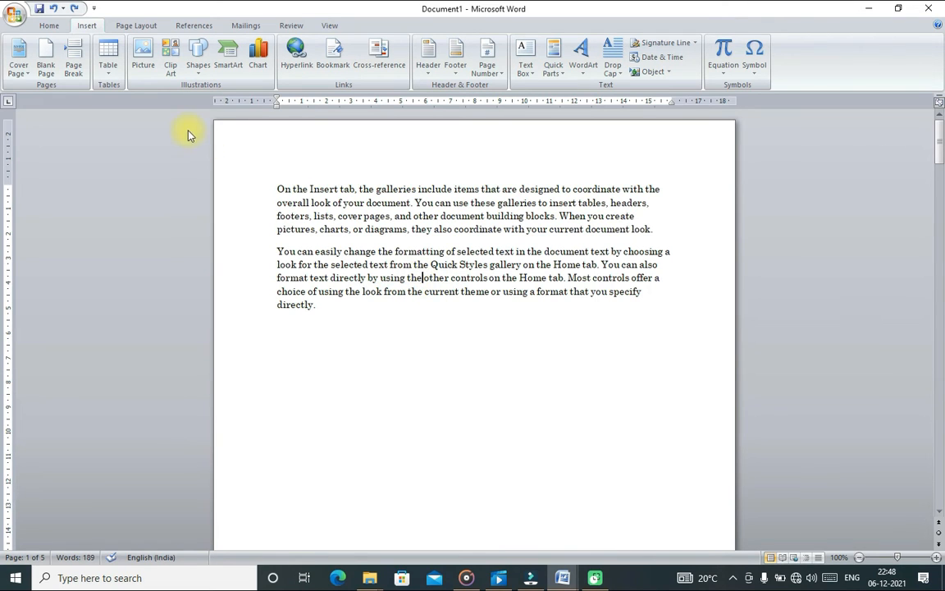
click(73, 63)
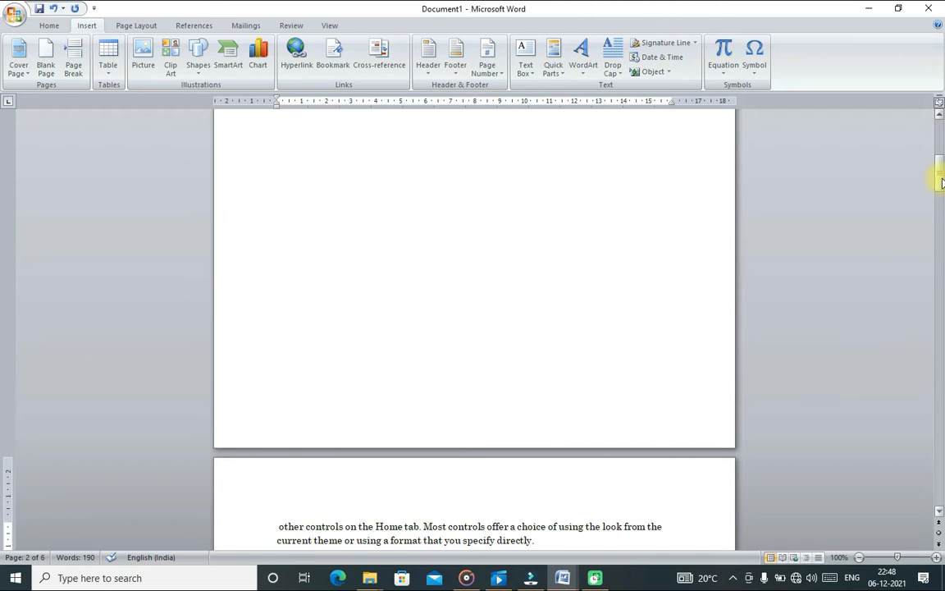
drag(939, 180, 937, 143)
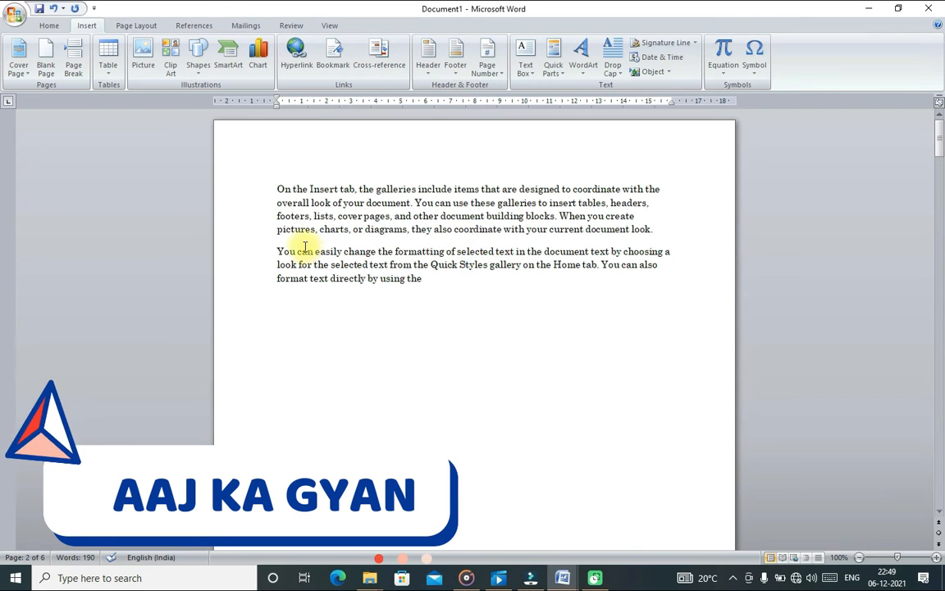
Insert page breaks in the second paragraph before "look for the selected text" and before "choosing a"
click(276, 264)
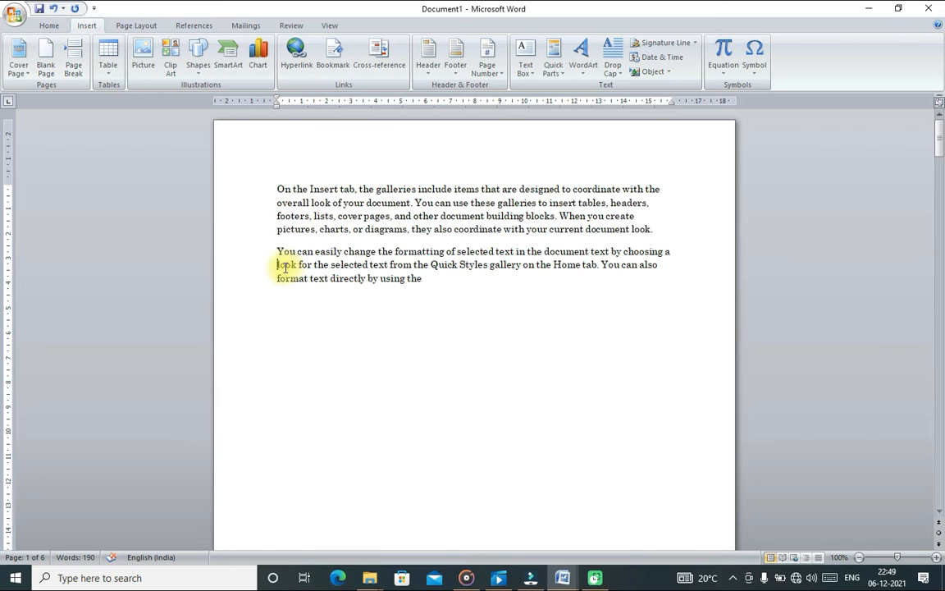
click(75, 61)
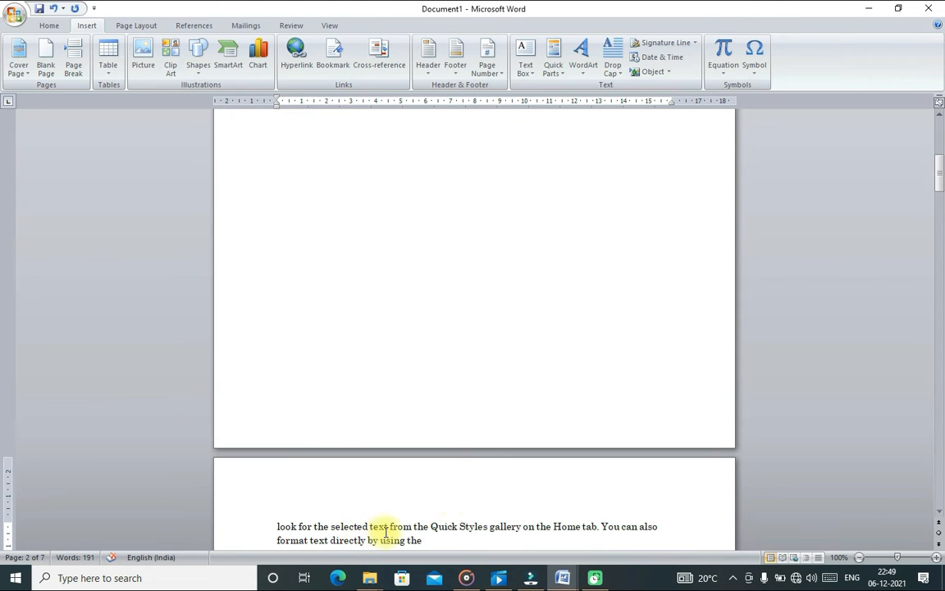
drag(939, 180, 941, 137)
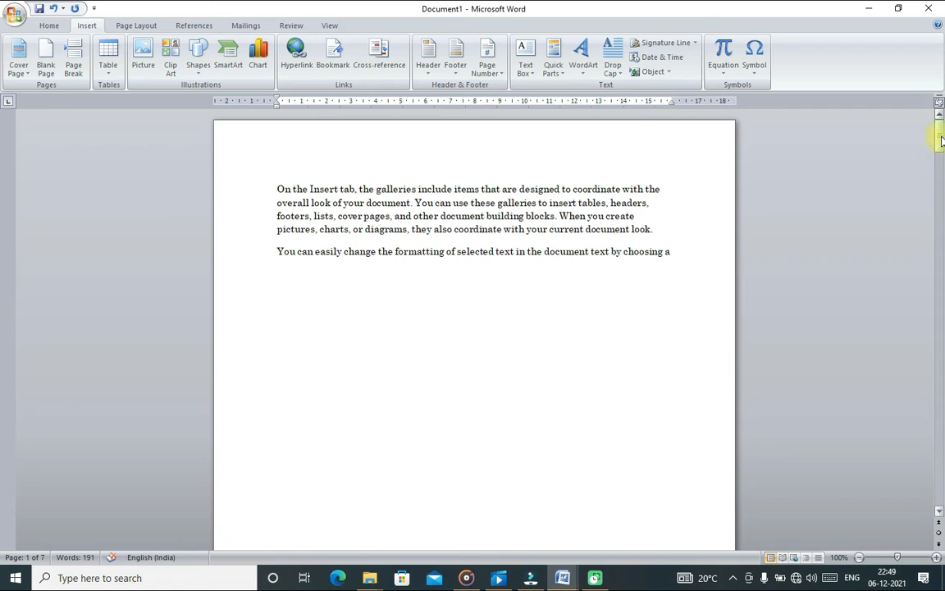
click(623, 252)
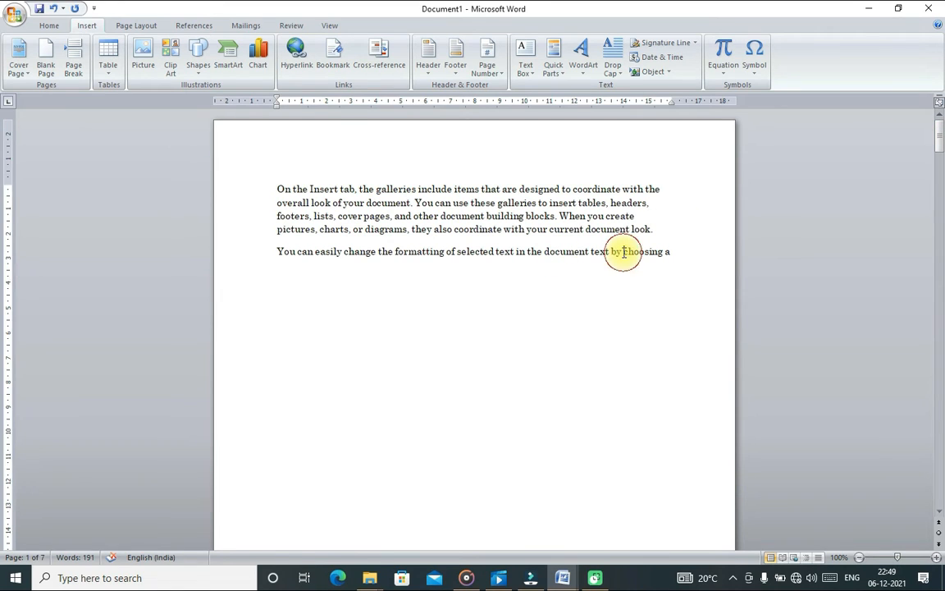
click(75, 69)
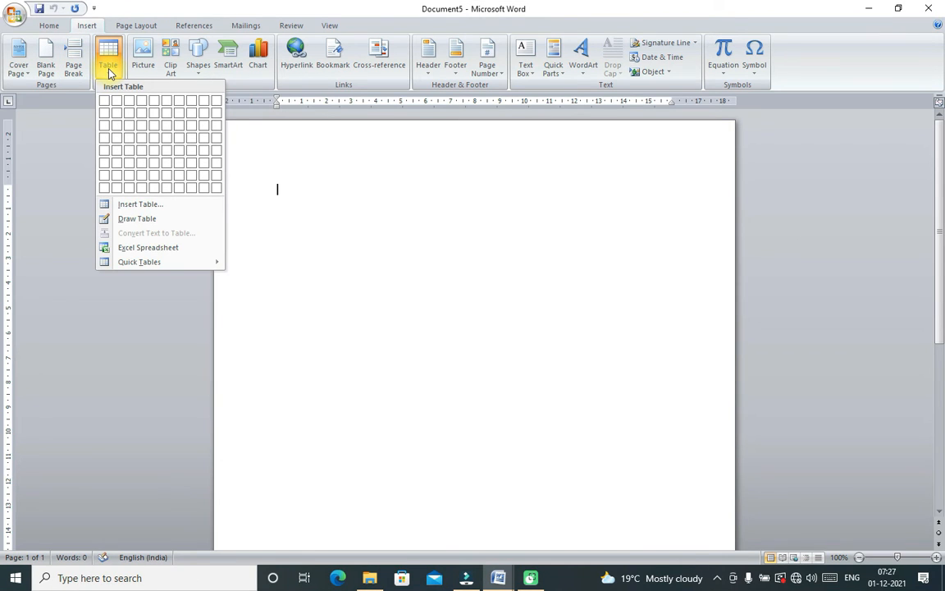
Insert a table with 6 columns and 3 rows at the start of the blank document
click(109, 70)
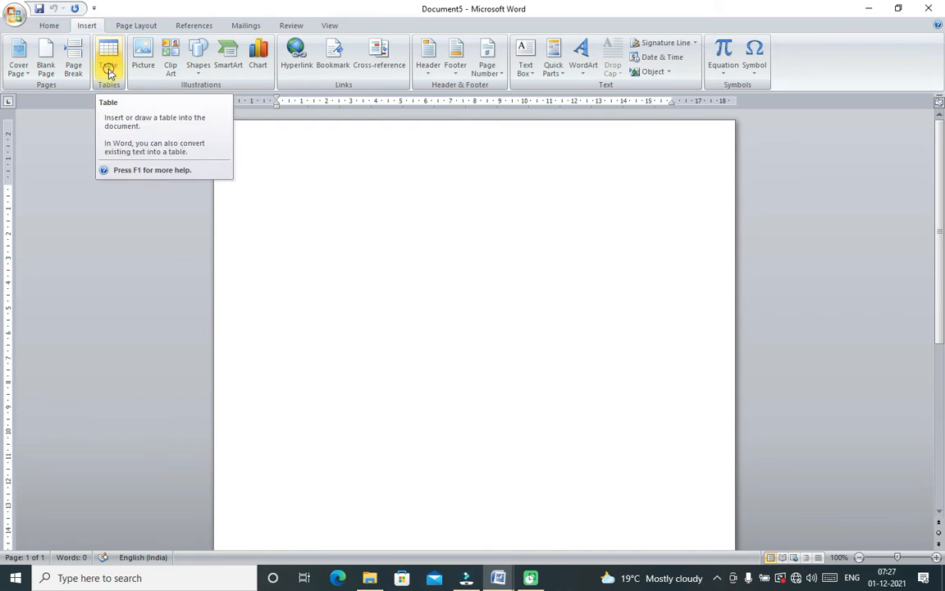
click(108, 64)
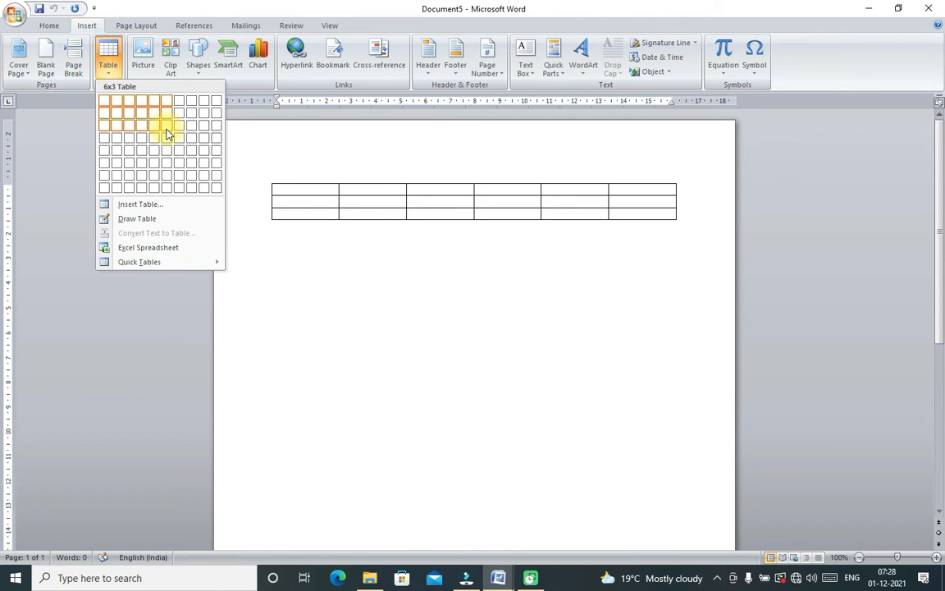
click(165, 130)
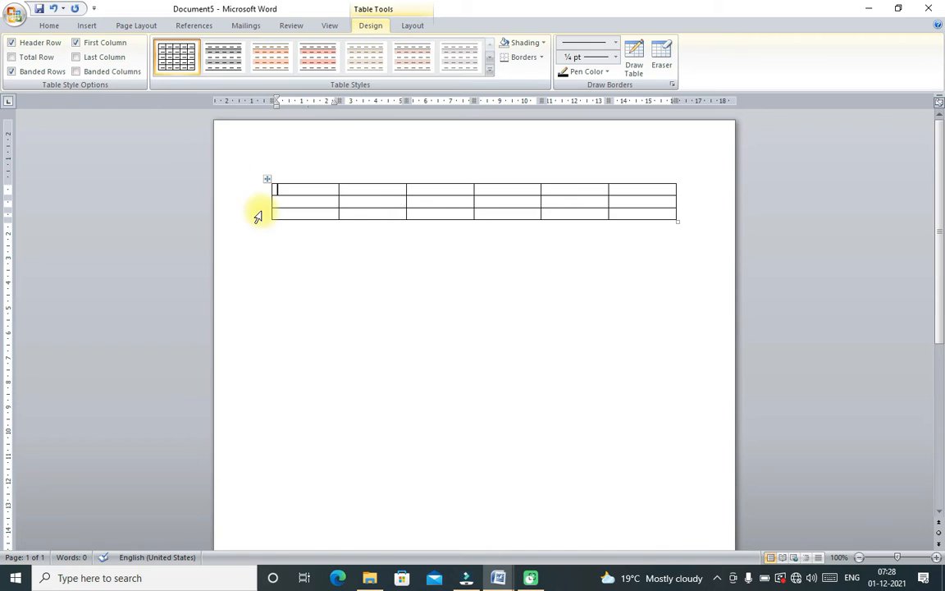
Set up a second table below the first one with 11 columns and 8 rows
click(300, 238)
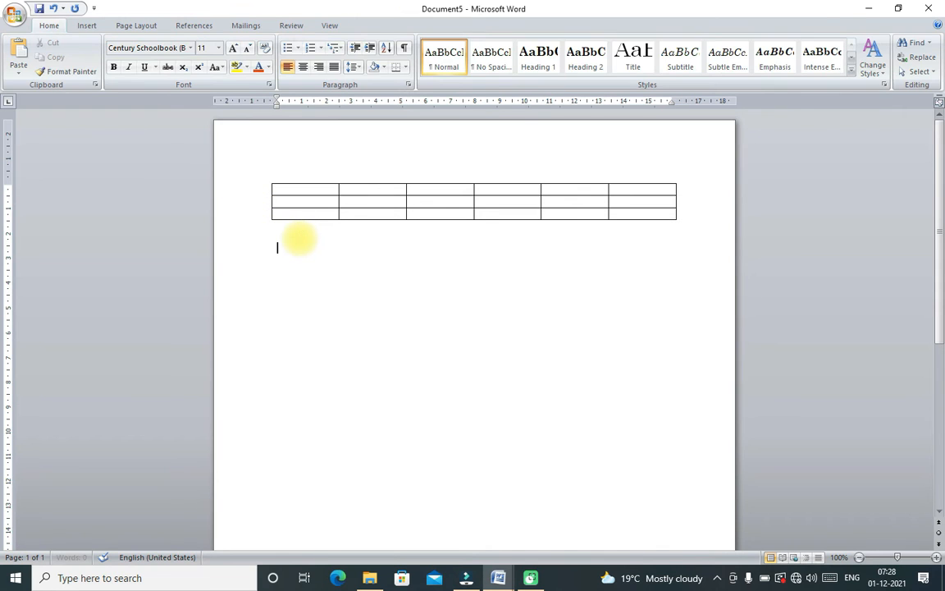
click(87, 27)
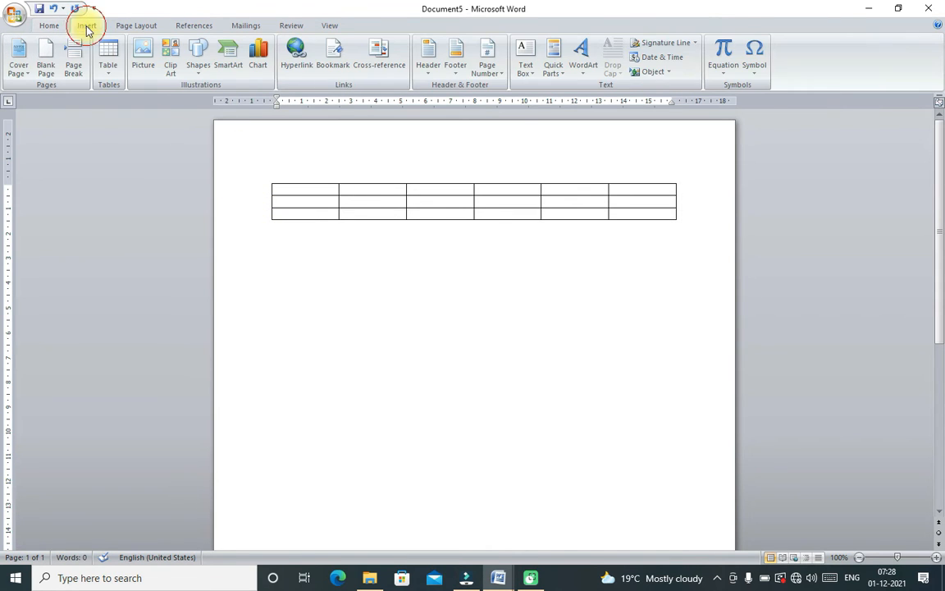
click(103, 64)
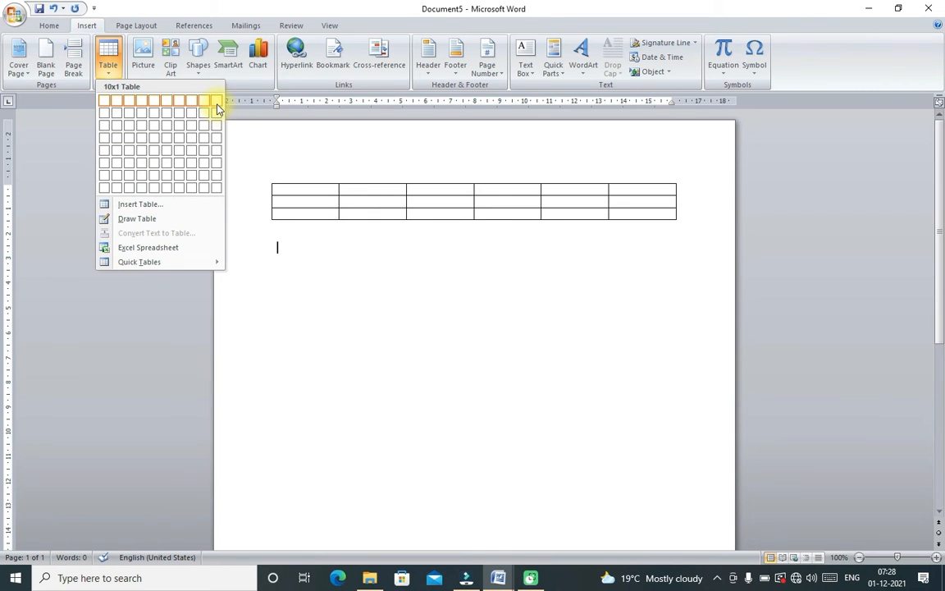
click(128, 207)
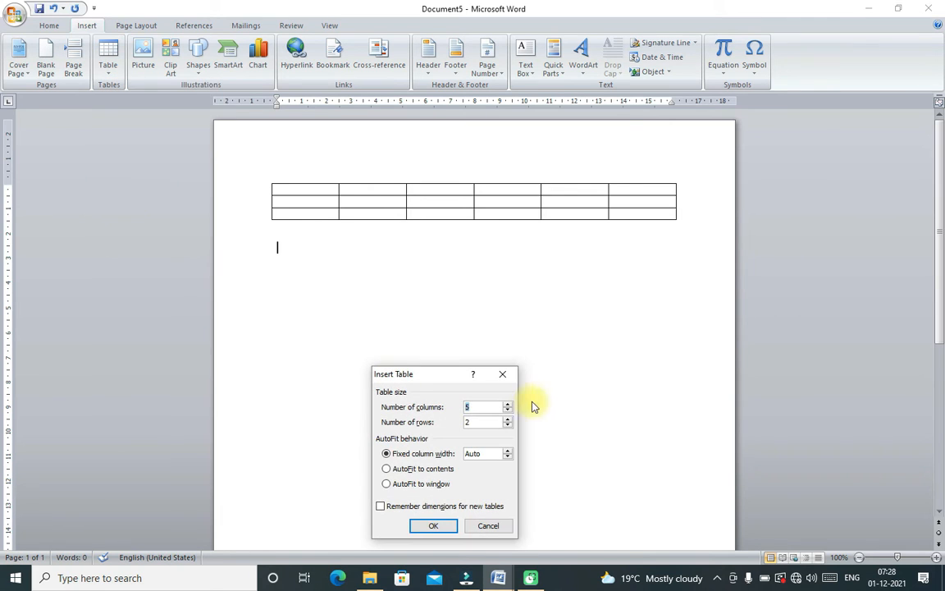
click(509, 404)
click(510, 405)
click(510, 404)
click(510, 404)
click(510, 404)
click(508, 405)
click(510, 421)
click(510, 420)
click(509, 420)
click(509, 420)
click(509, 420)
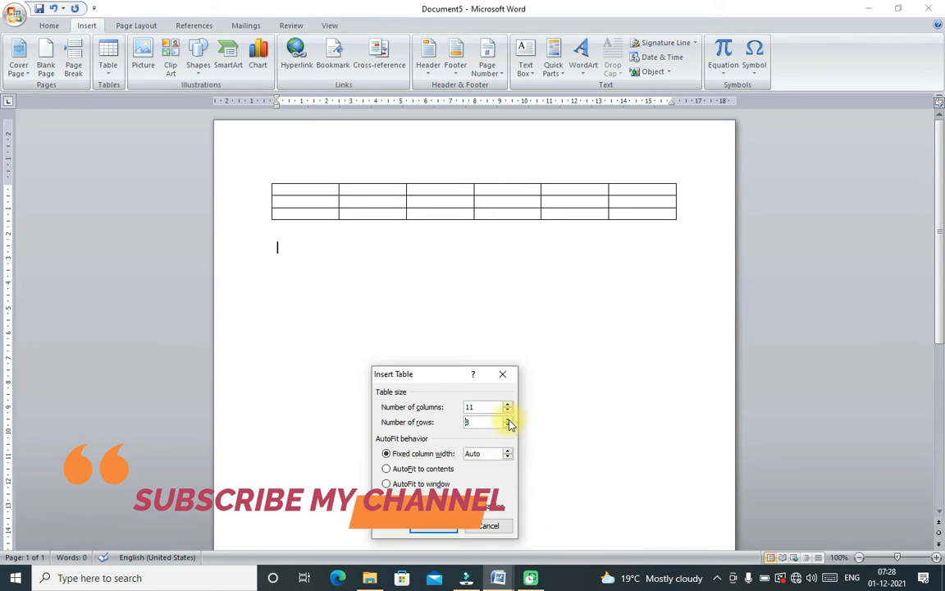
click(509, 419)
Reduce the new table's number of columns to 5 and insert it with fixed column width
click(508, 411)
click(508, 411)
click(508, 411)
click(508, 411)
click(507, 412)
click(508, 411)
click(507, 412)
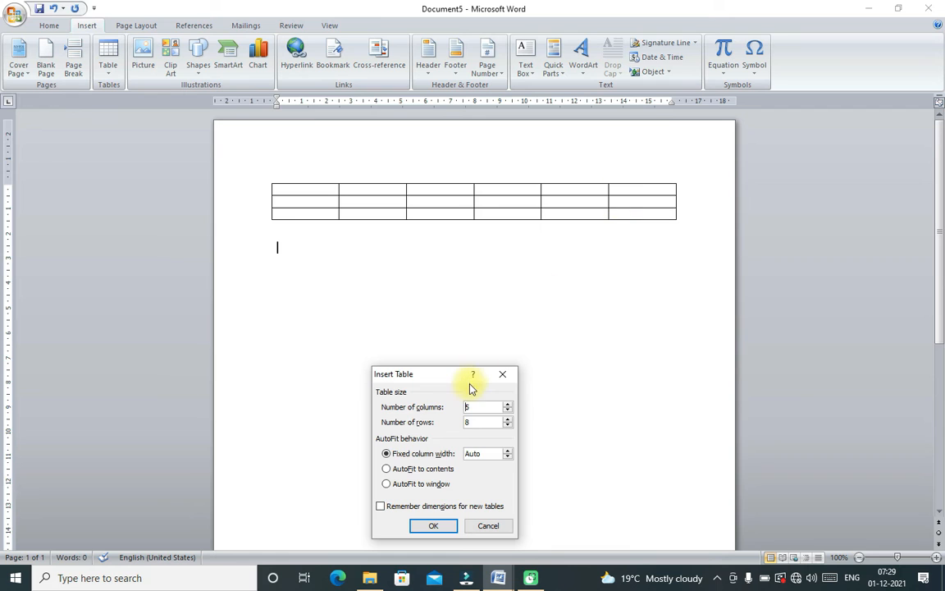
click(436, 526)
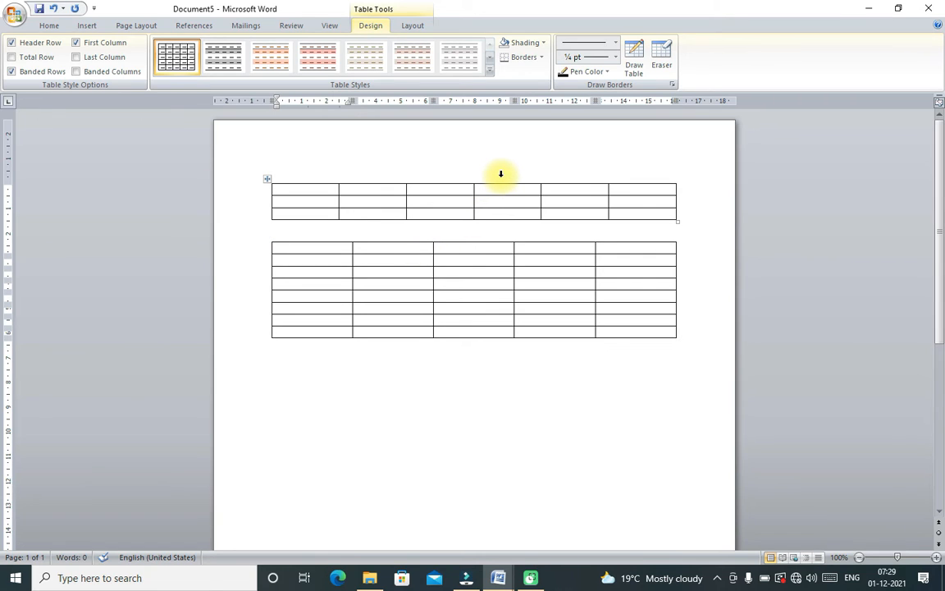
text(MAN)
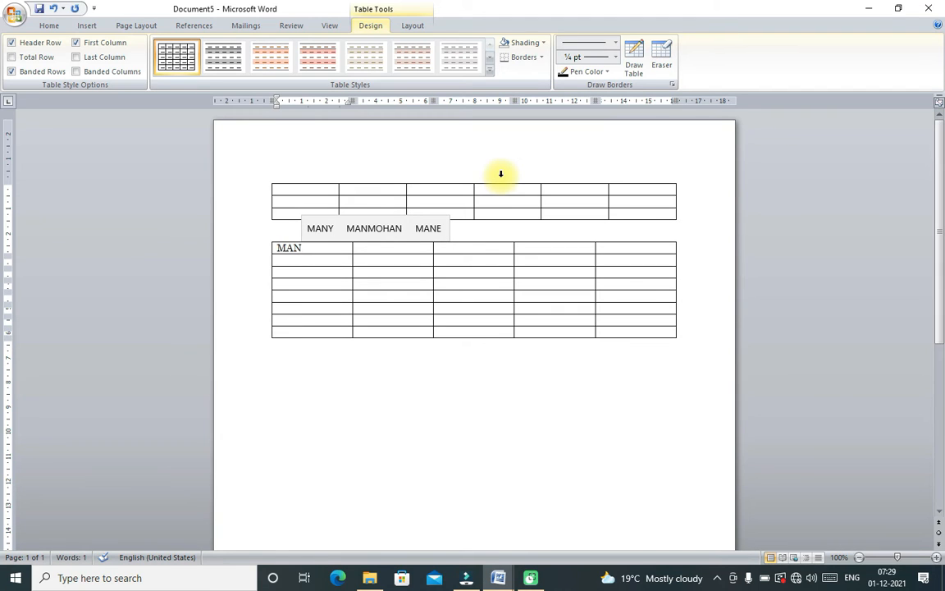
text( B)
key(BackSpace)
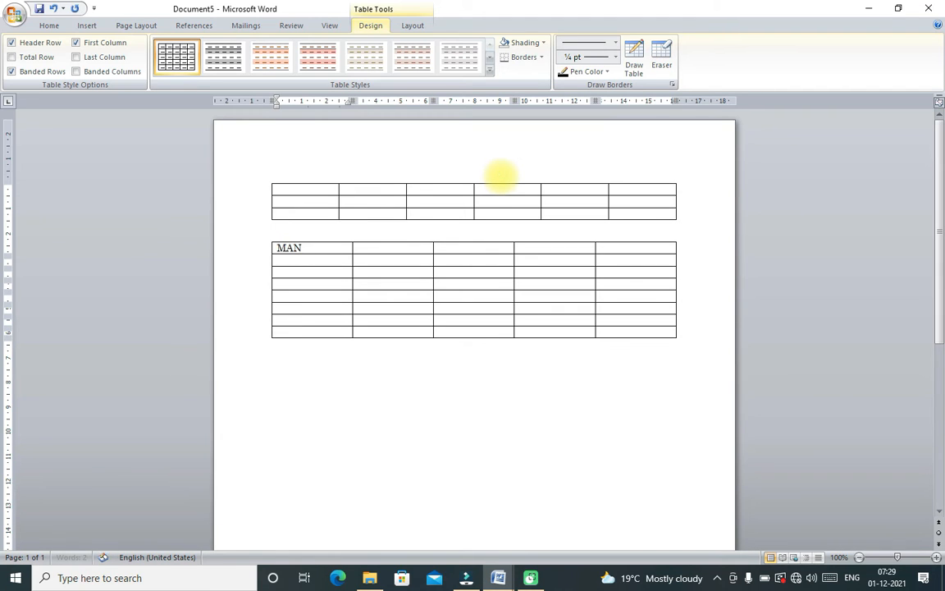
text(MOHAN)
key(Tab)
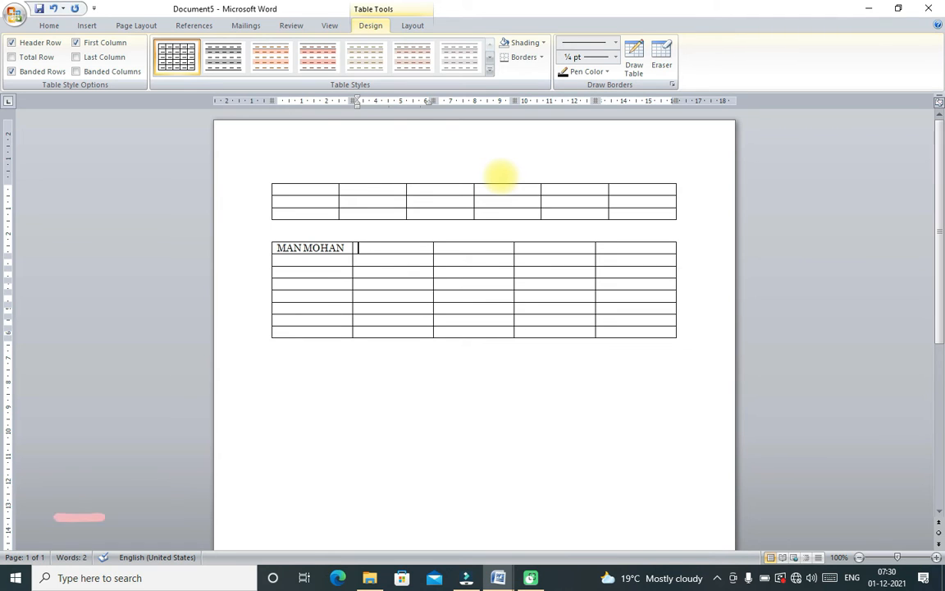
click(349, 248)
key(BackSpace)
key(BackSpace)
key(BackSpace)
key(BackSpace)
key(BackSpace)
key(BackSpace)
key(BackSpace)
key(BackSpace)
key(BackSpace)
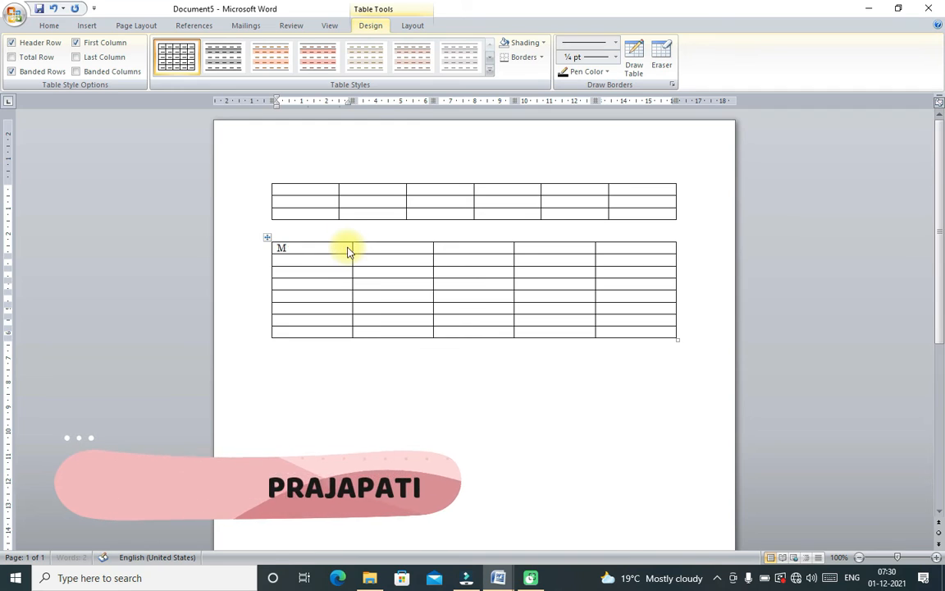
Enter the headings "S.NO" and "STUDENT NAME" in the first two header cells of the second table
text(S.NO )
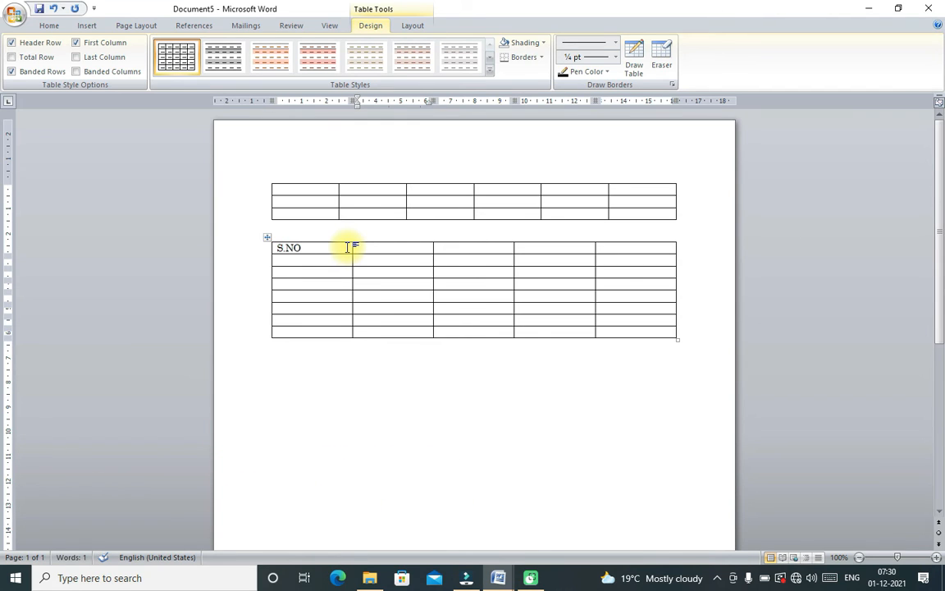
text(STL)
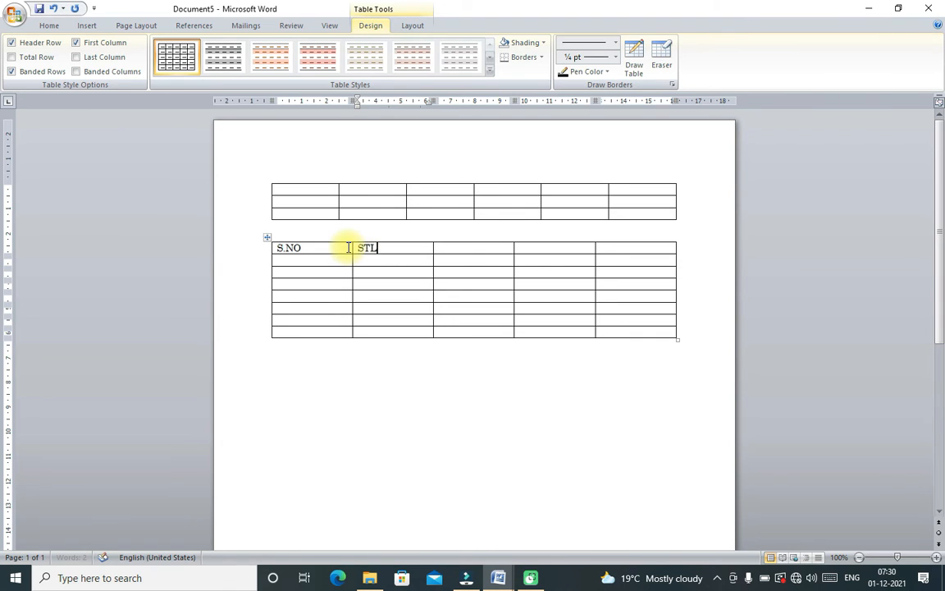
key(BackSpace)
text(UDENT)
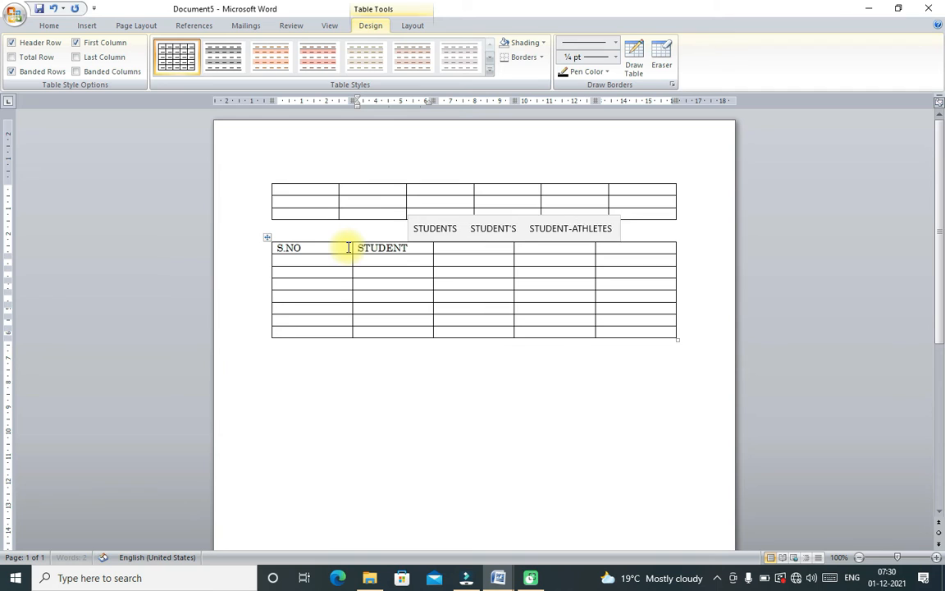
text( NAME)
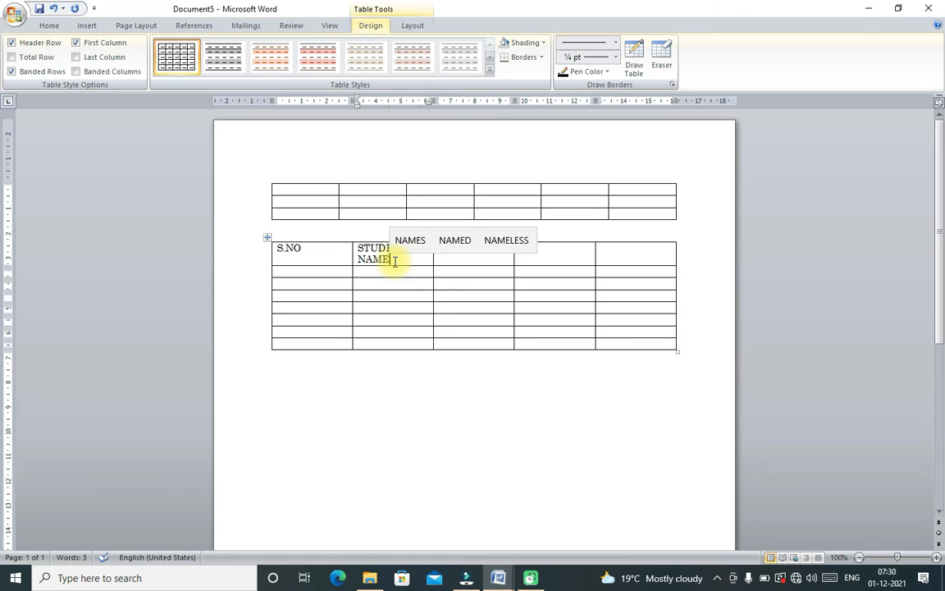
click(483, 298)
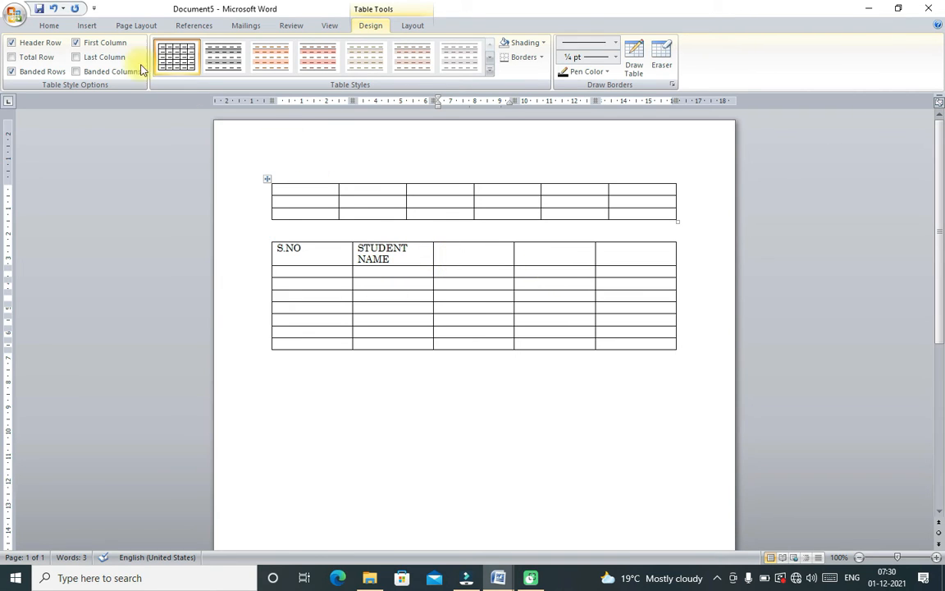
Insert a third table below the second one with 5 columns and 3 rows, using AutoFit to contents
click(85, 25)
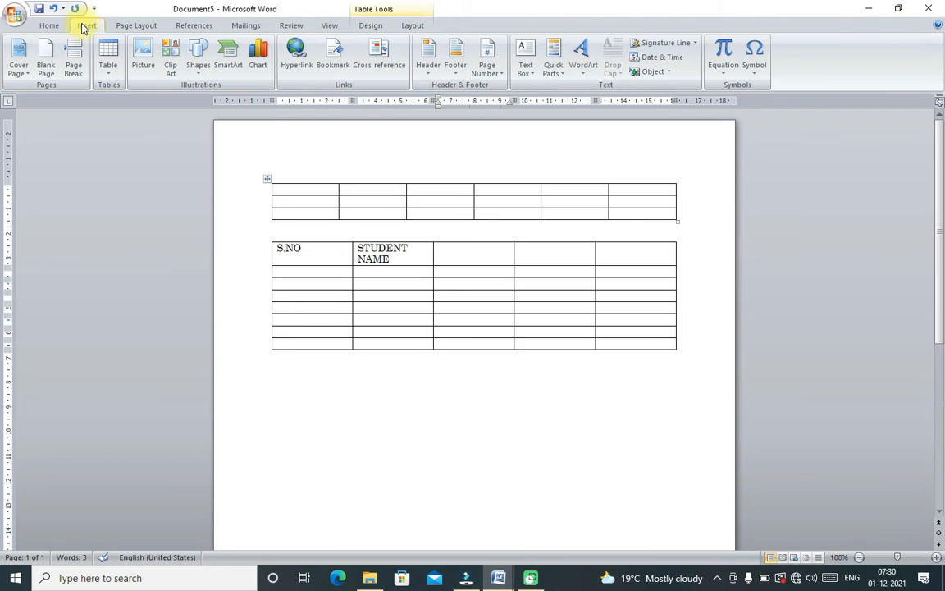
click(303, 366)
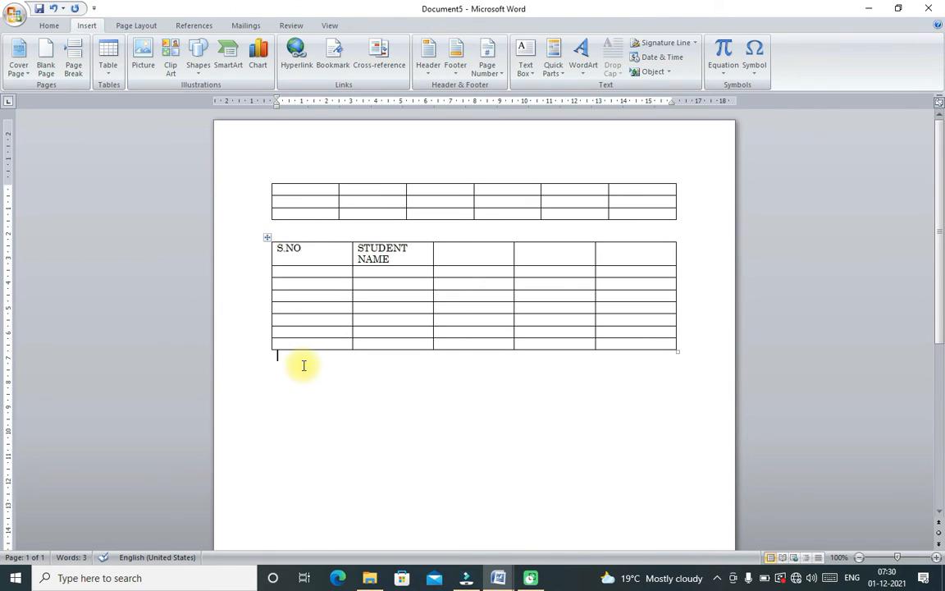
click(113, 70)
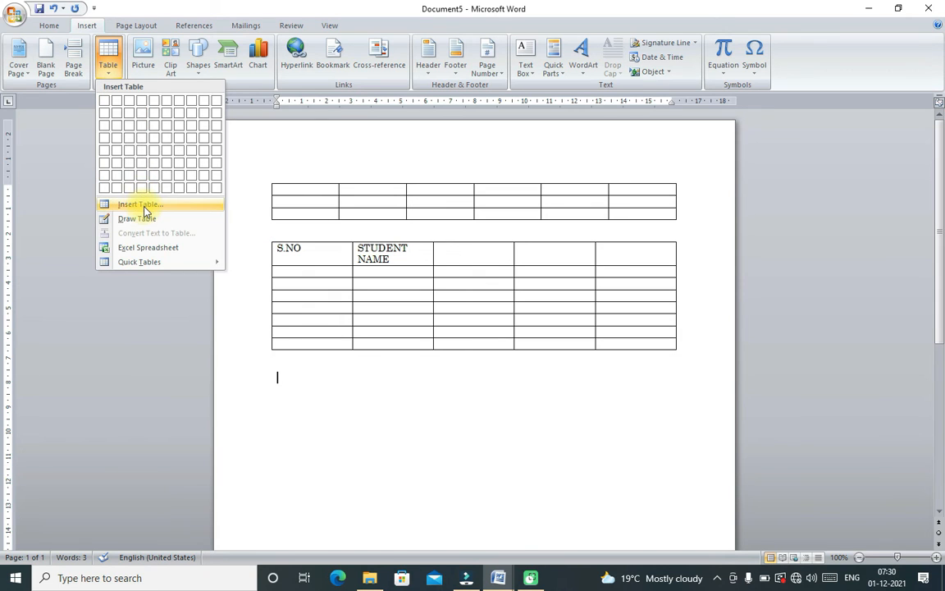
click(129, 204)
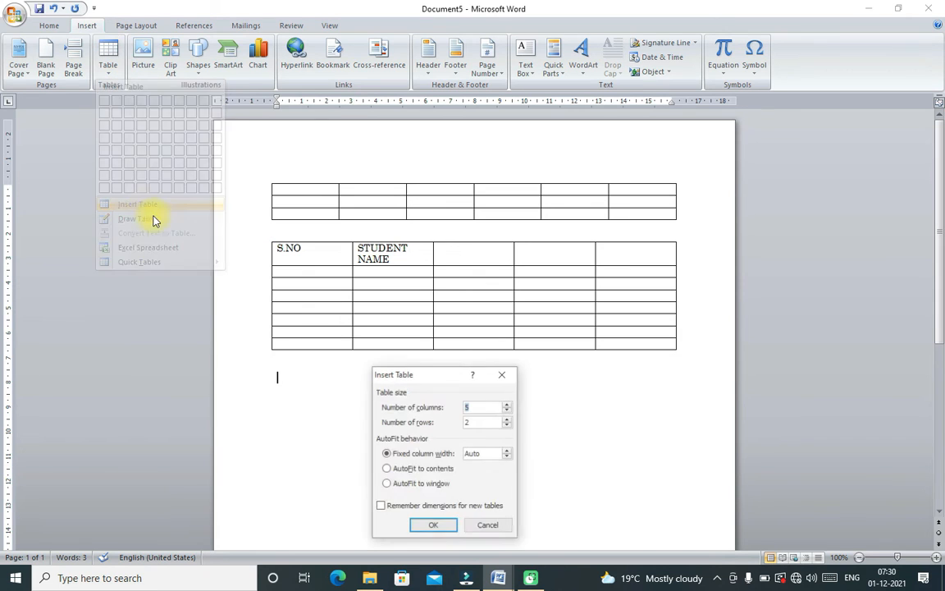
click(507, 419)
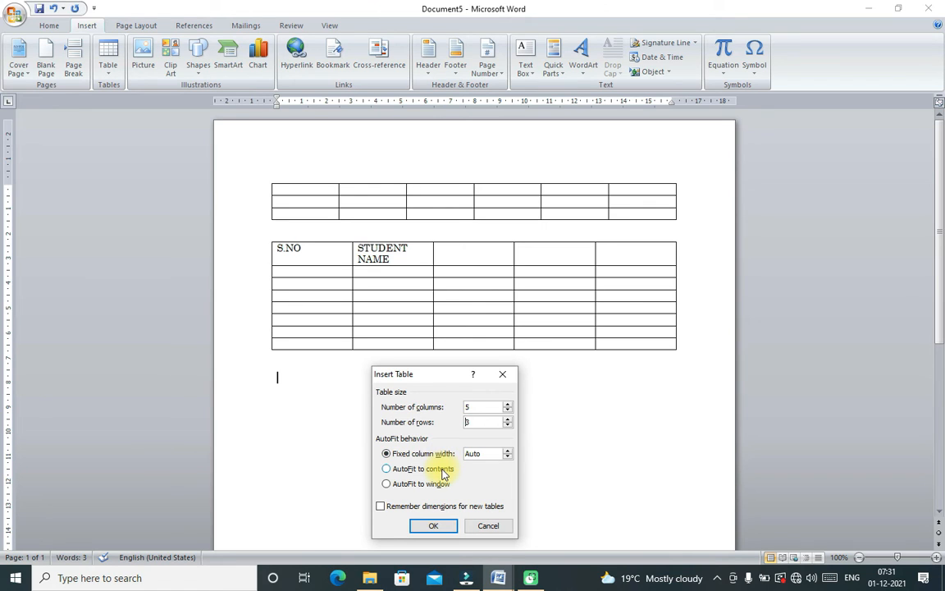
click(440, 471)
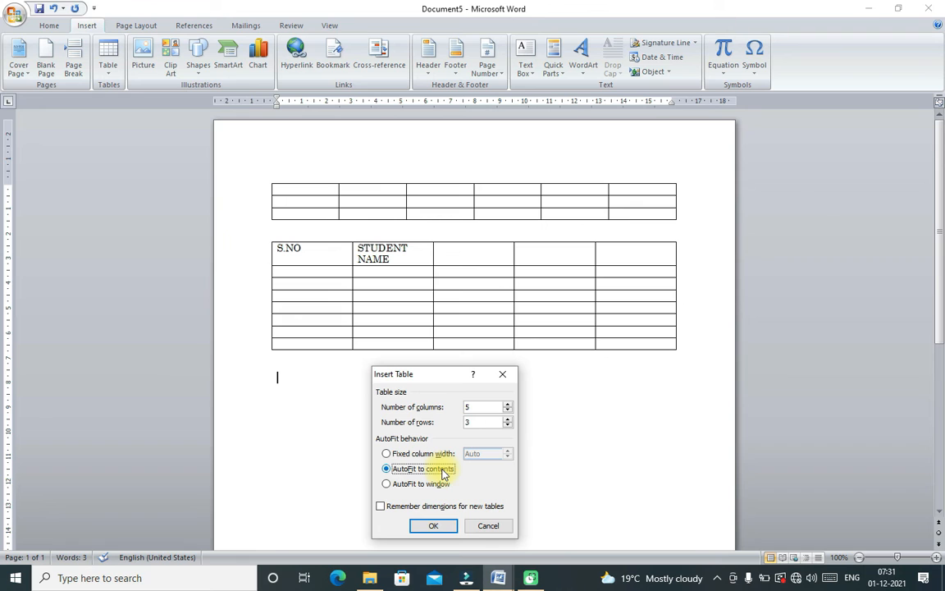
click(437, 526)
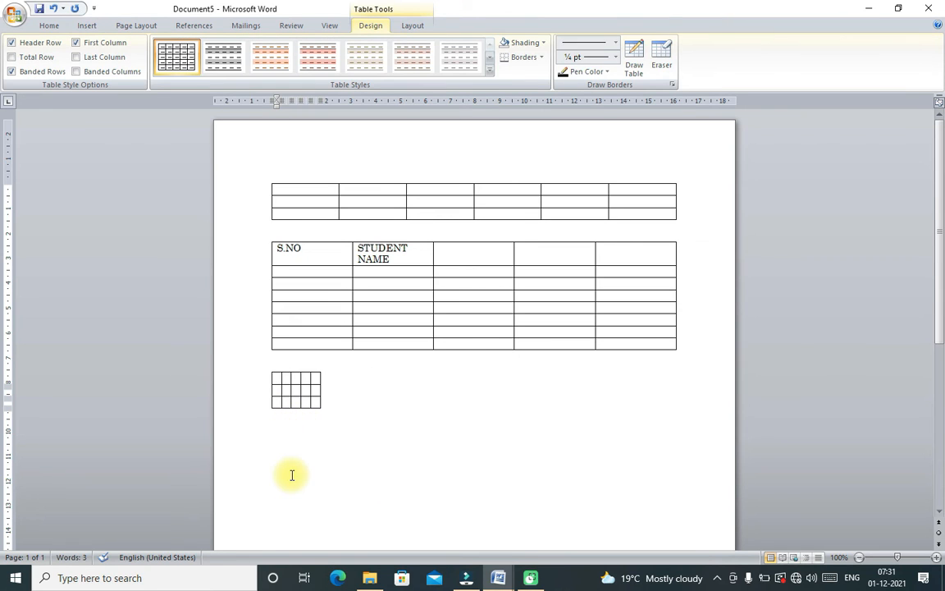
Enter the headings "S.NO" and "STUDENT NAME" in the first two header cells of the third table
text(S.NO)
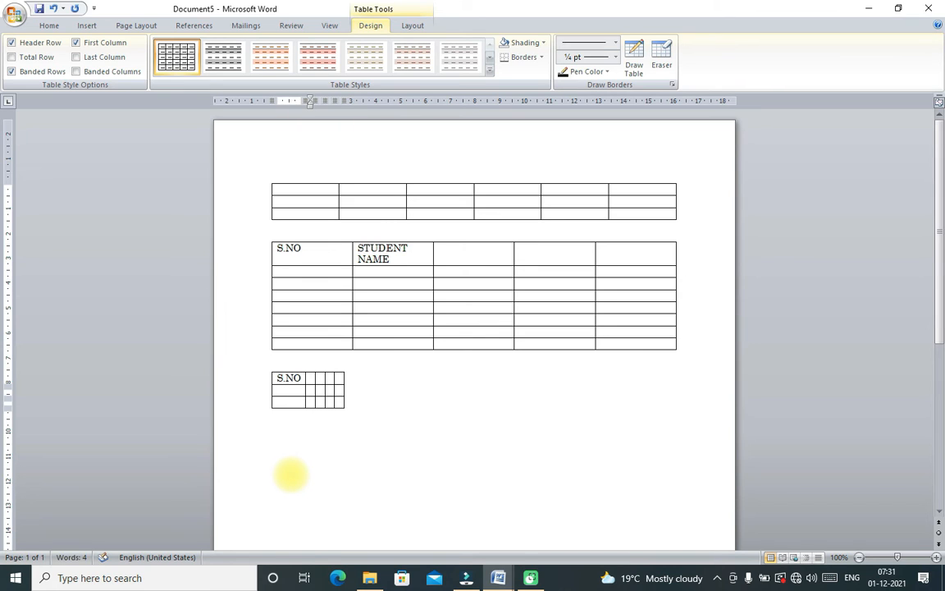
key(Tab)
text(S)
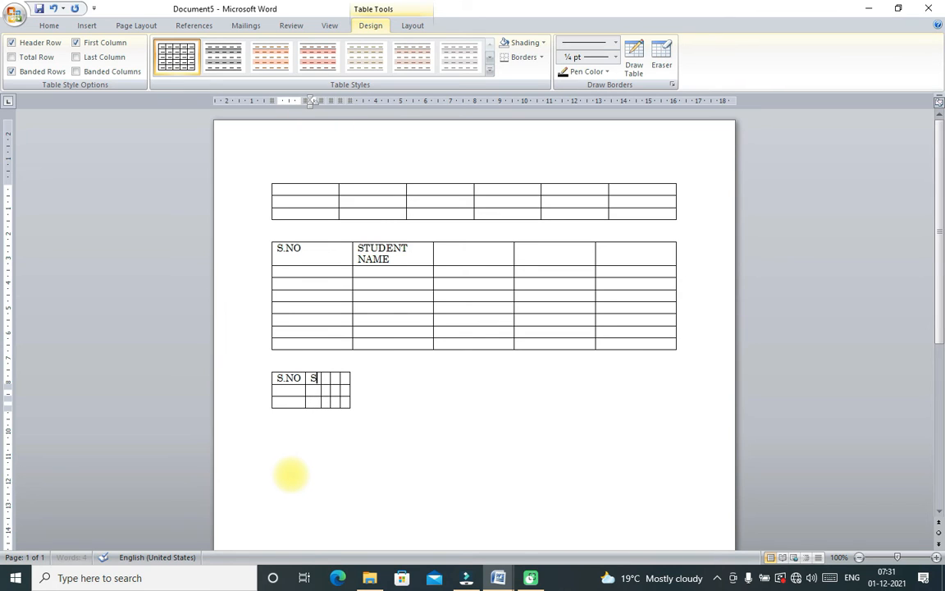
text(TUDETN)
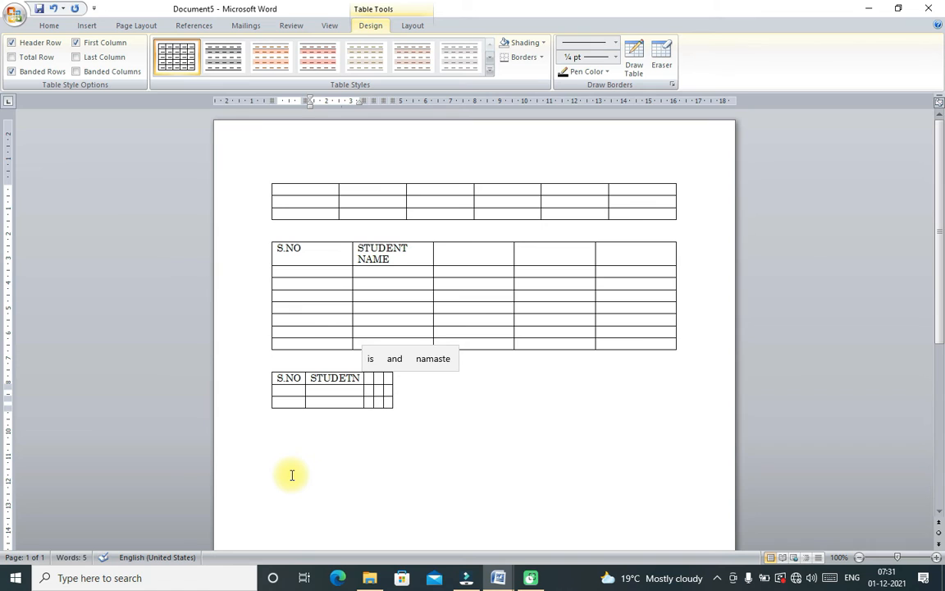
key(BackSpace)
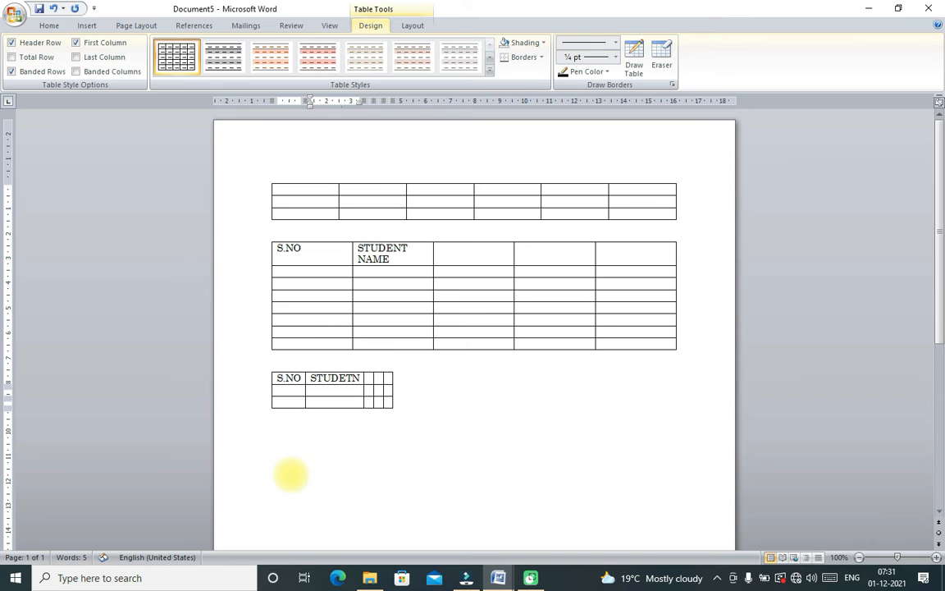
key(BackSpace)
key(BackSpace)
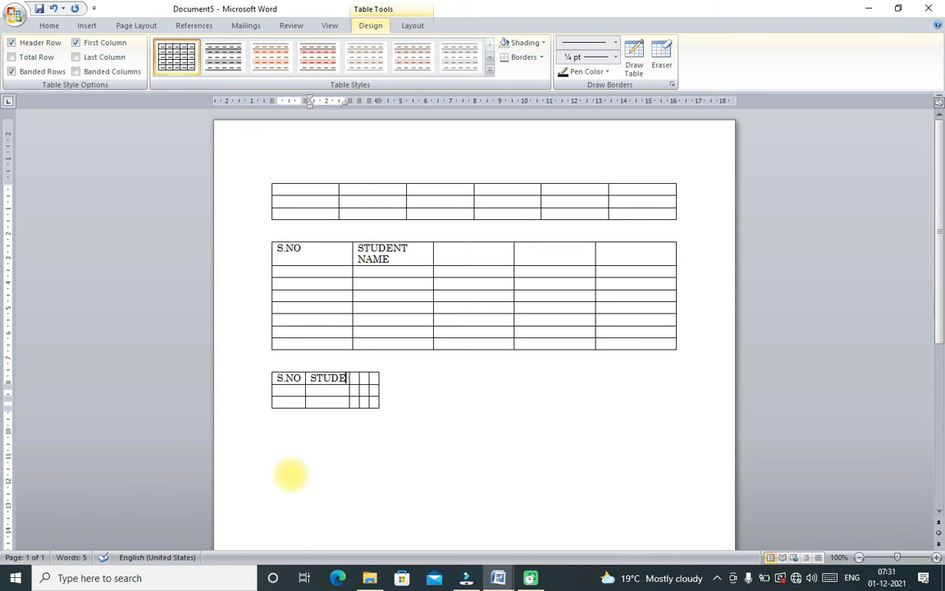
text(NT)
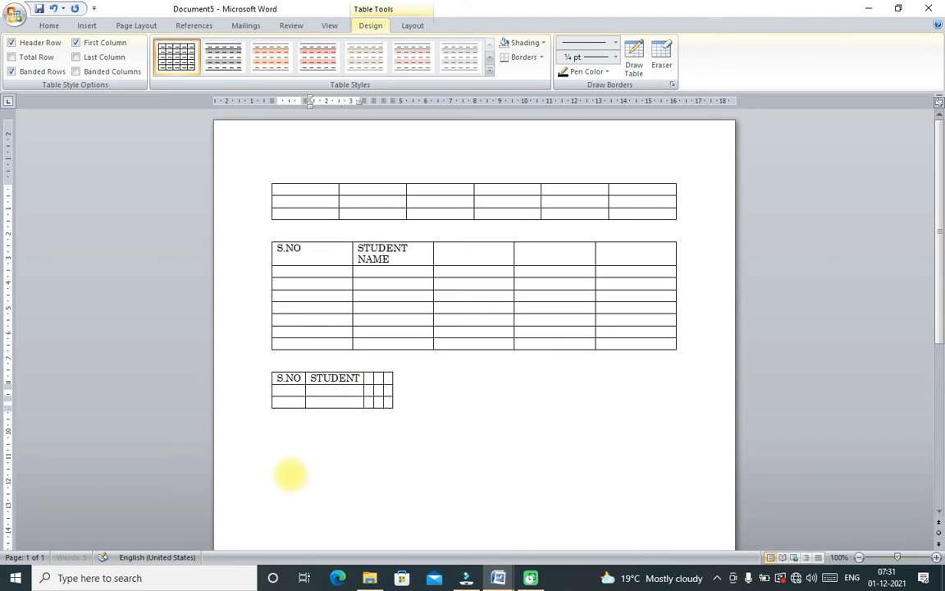
text( NAME)
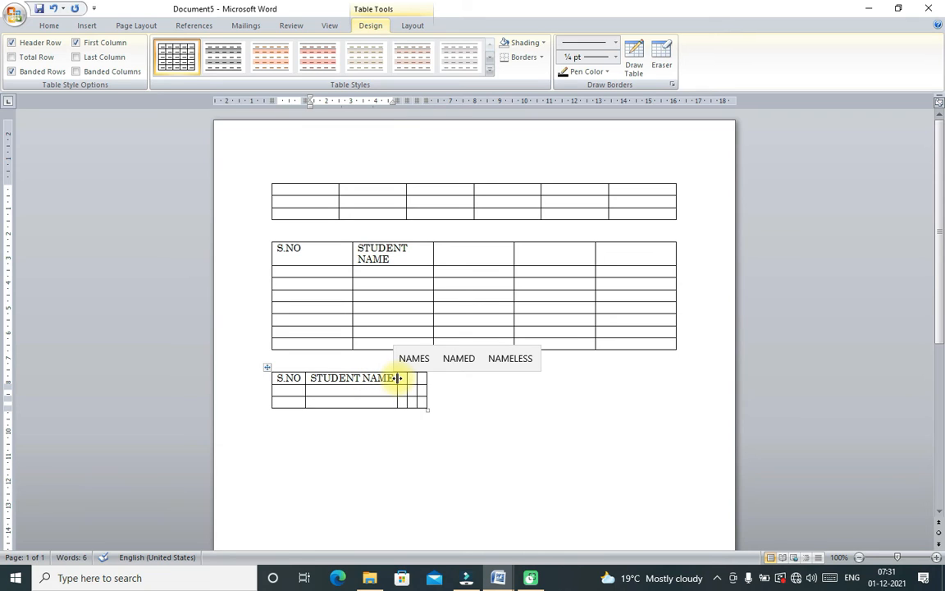
Test the third table's column autofit by adding "DFDF" after "STUDENT NAME" and deleting the last three letters
text(FDF)
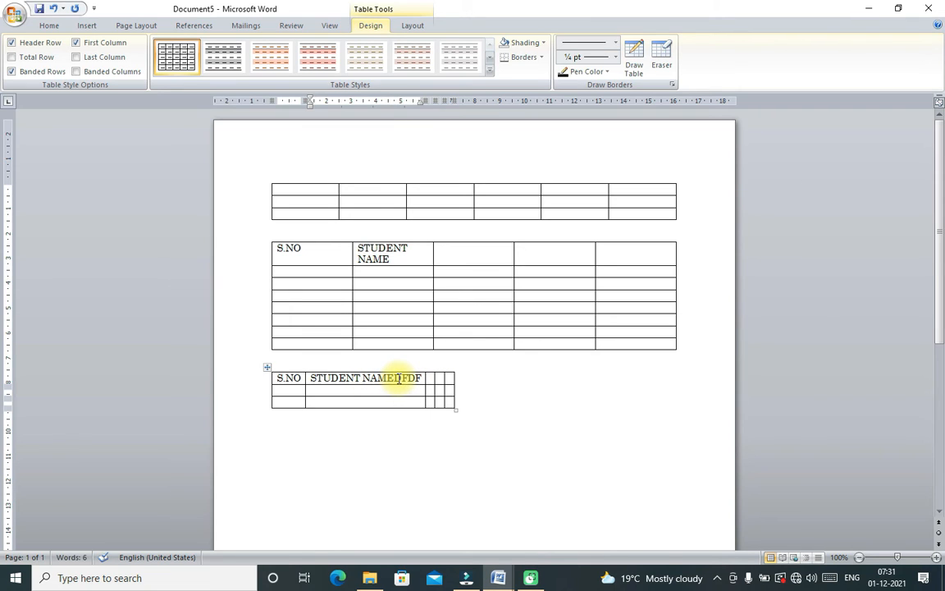
key(BackSpace)
key(BackSpace)
key(BackSpace)
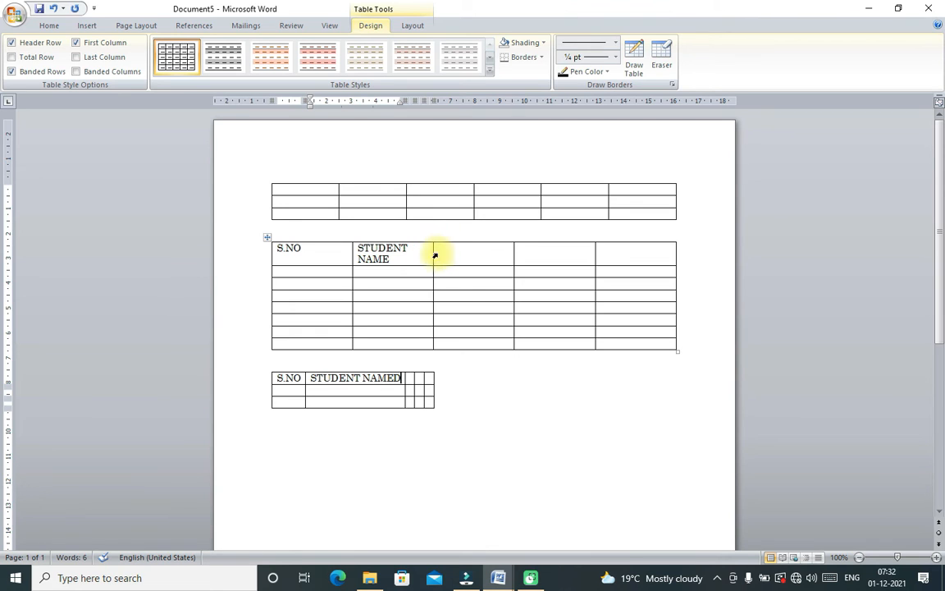
Enter the headings "FATHER NAME", "MOTHER NAME" and "TOTAL" in the last three header cells of the third table
click(412, 379)
text(FATHER NAME)
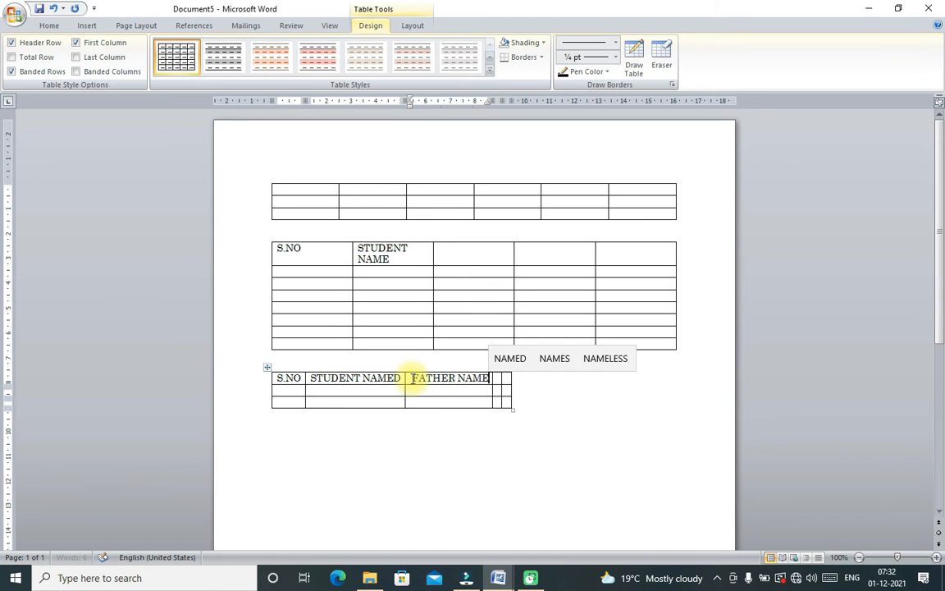
key(Tab)
text(MOTHER NAME)
key(Tab)
text(TOTAL)
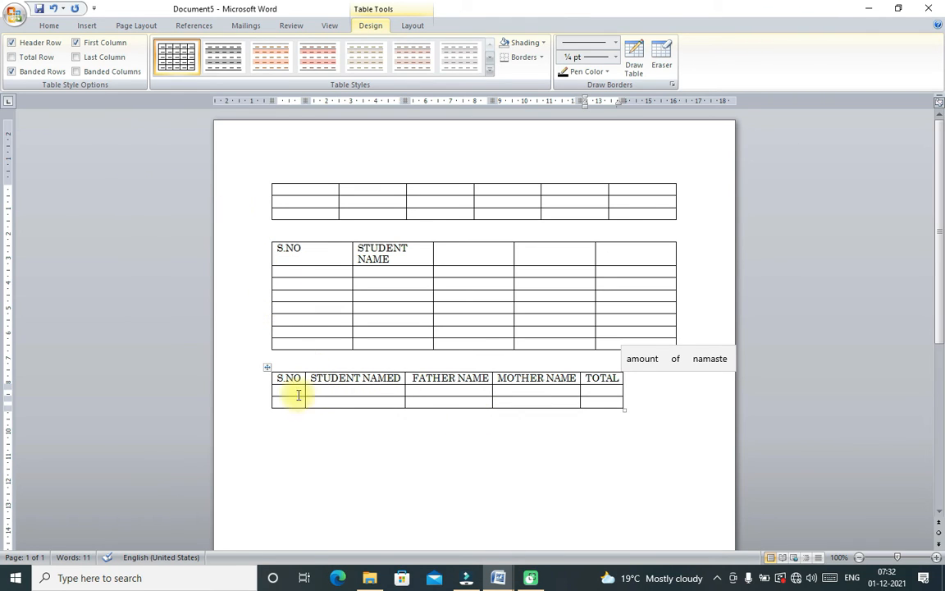
Insert a fourth table below the third one with 5 columns and 3 rows, using AutoFit to window
click(291, 422)
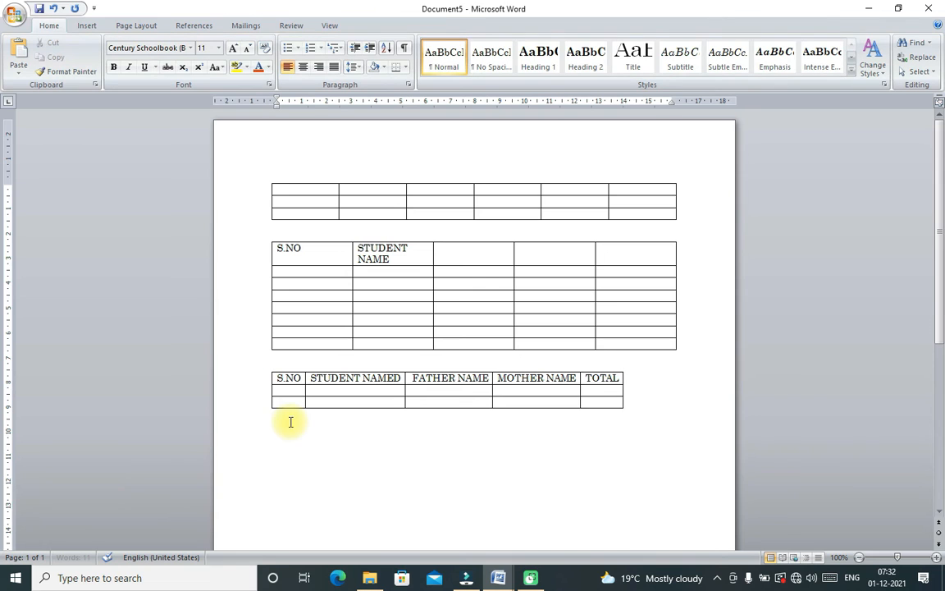
click(89, 26)
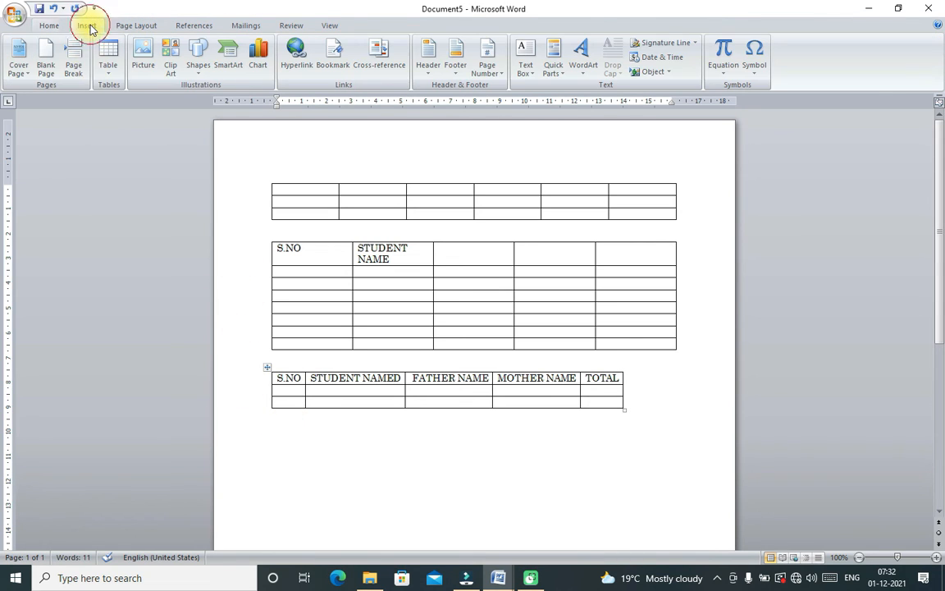
click(108, 73)
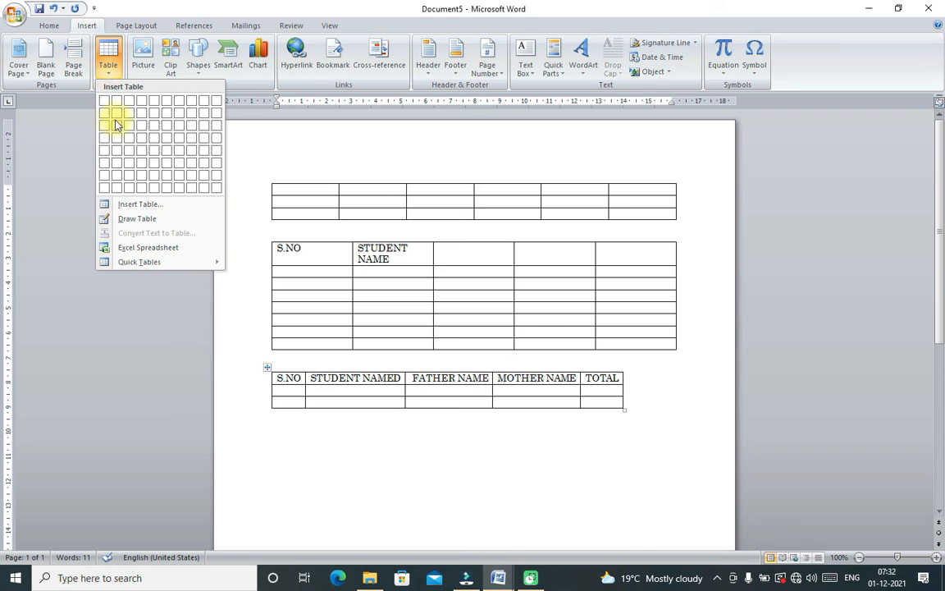
click(127, 206)
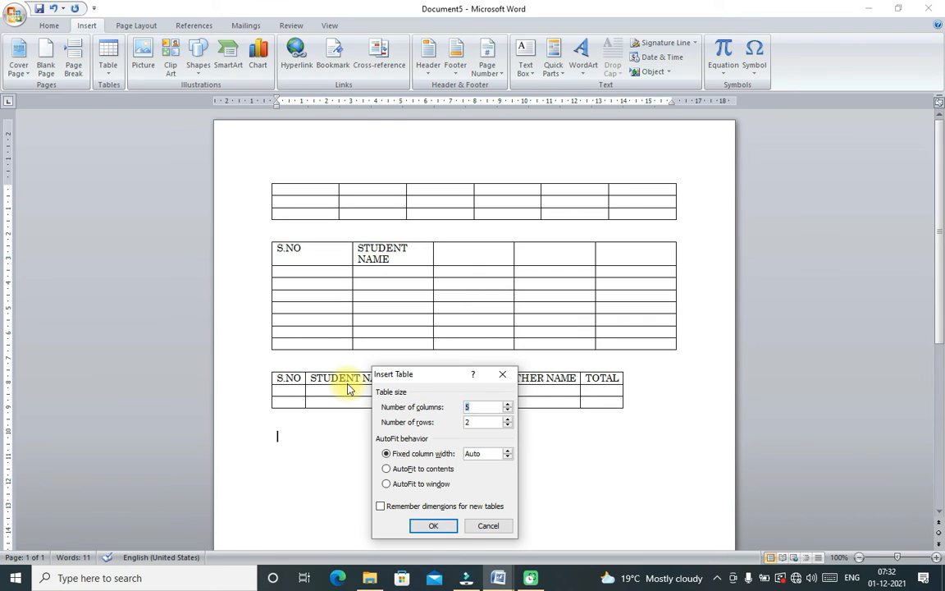
click(408, 490)
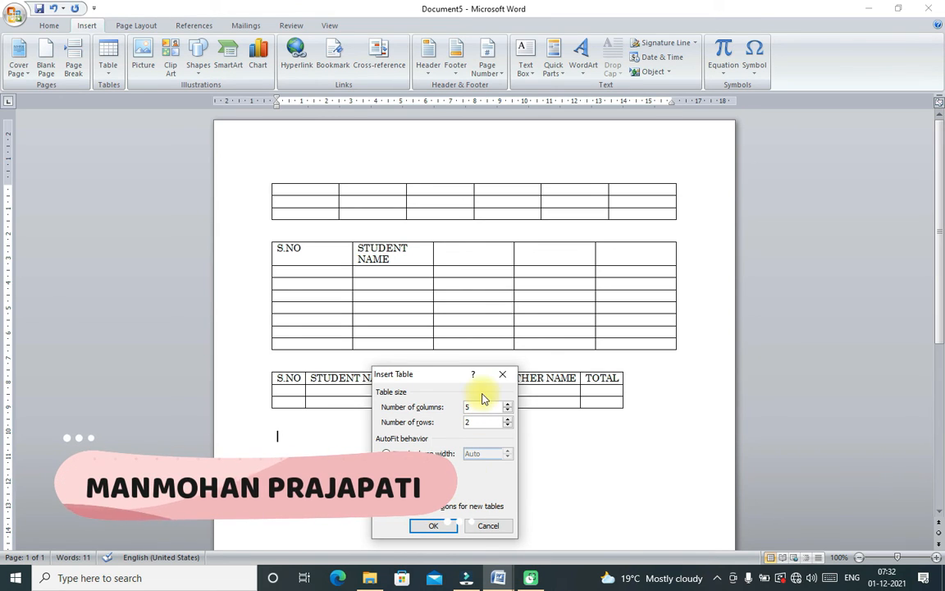
click(508, 418)
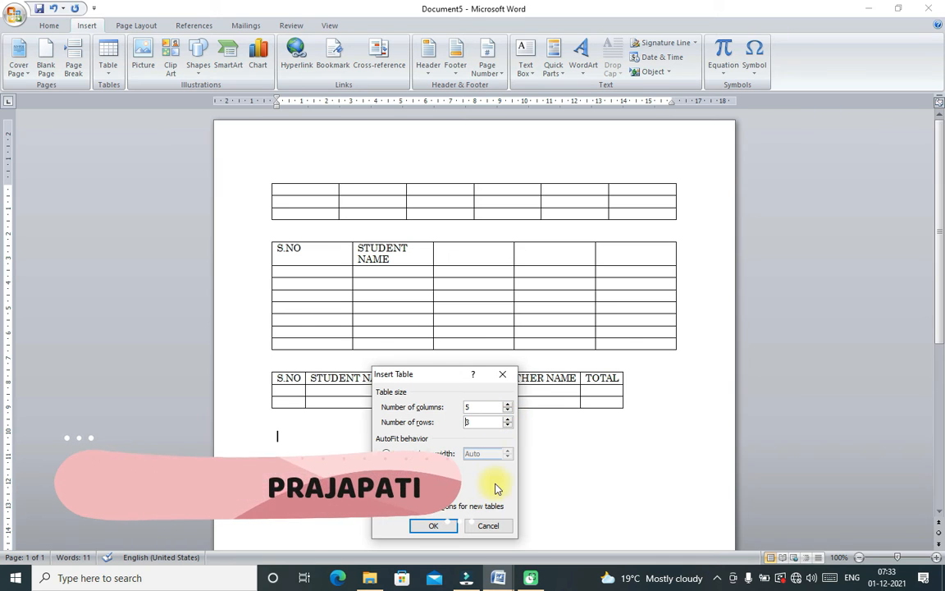
click(429, 527)
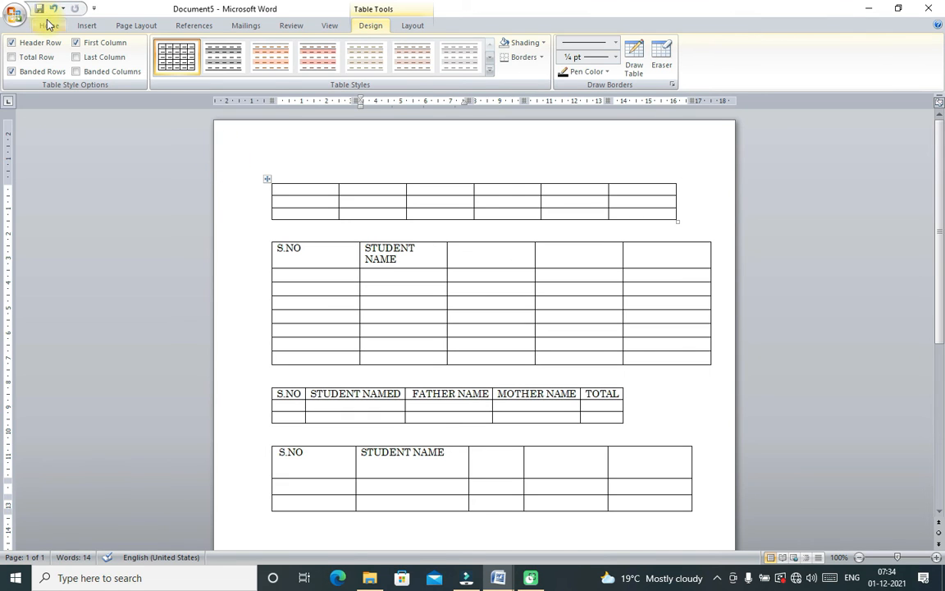
click(48, 25)
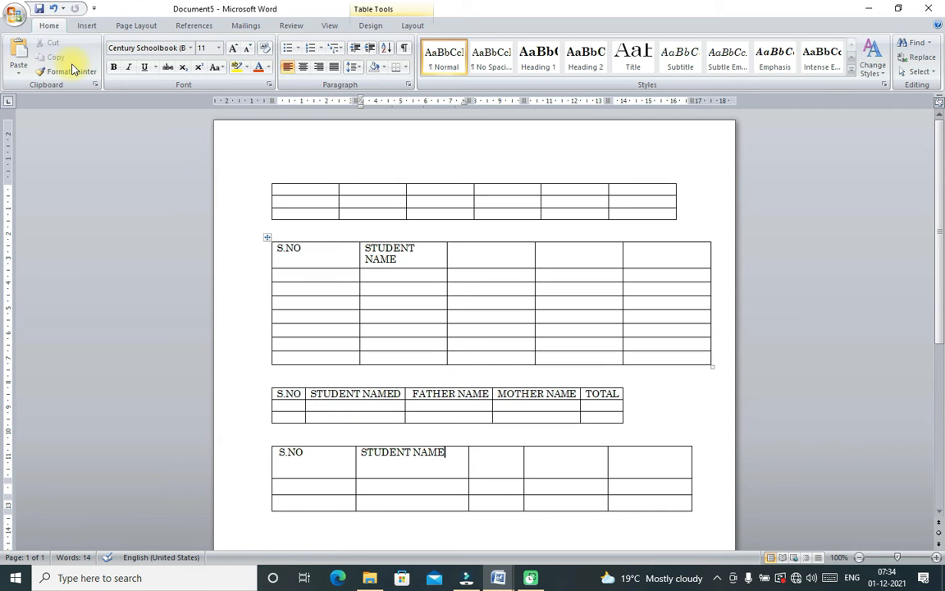
click(87, 25)
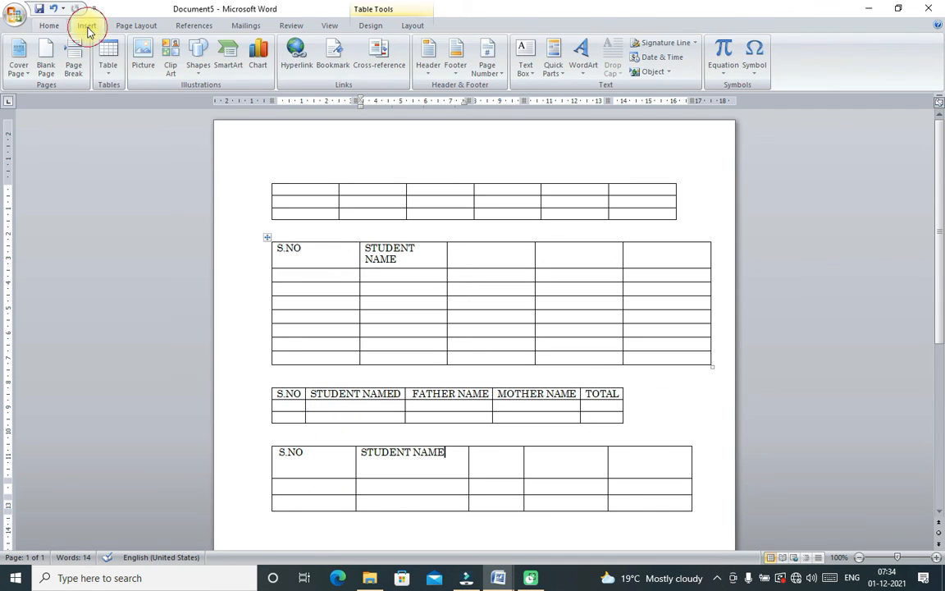
click(110, 78)
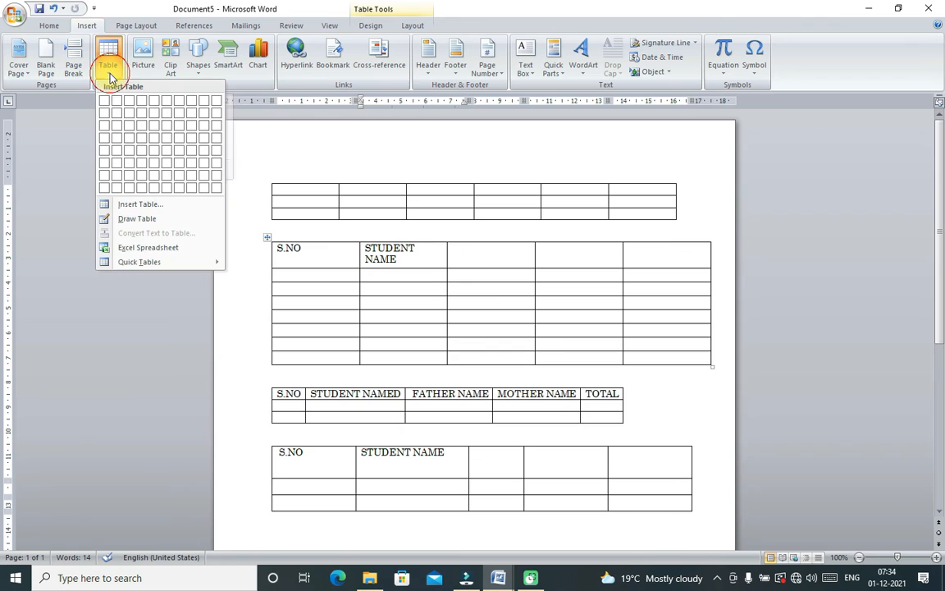
click(135, 222)
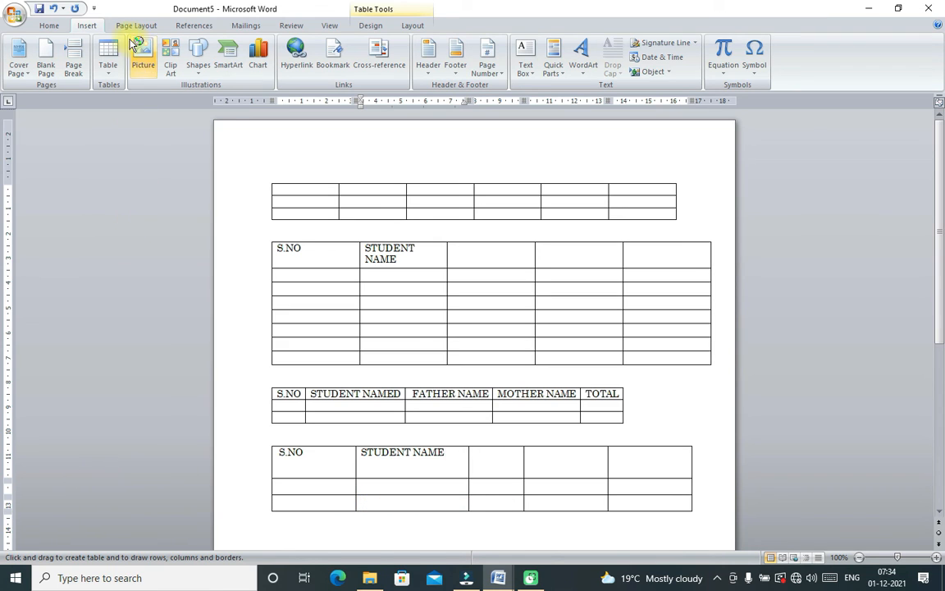
click(109, 75)
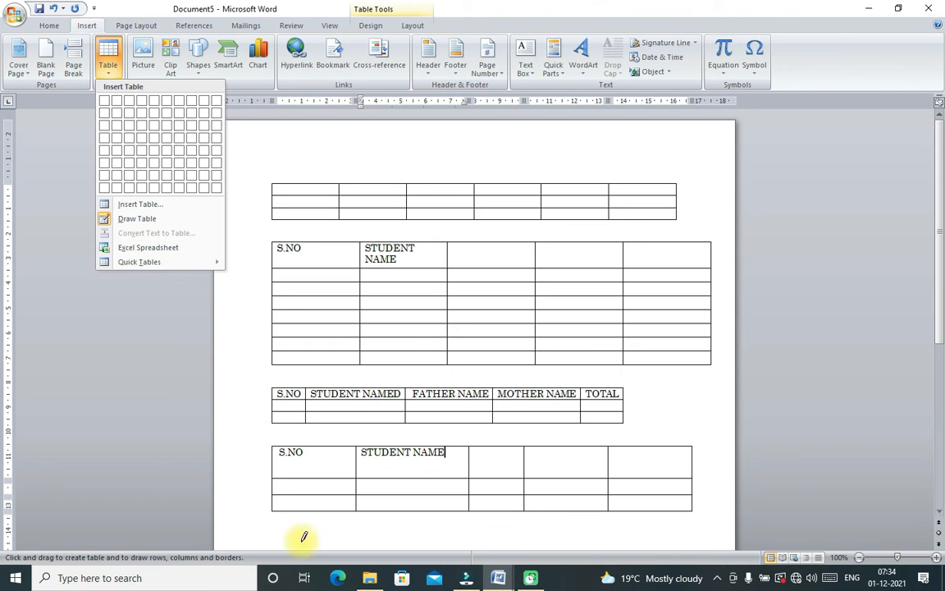
click(141, 218)
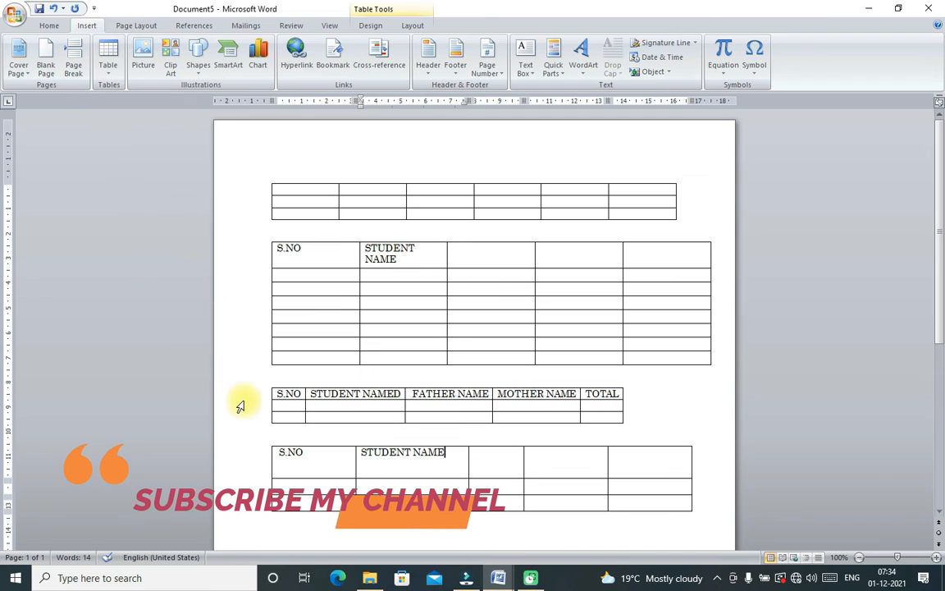
Insert an embedded Excel spreadsheet on the empty line below the fourth table
click(292, 540)
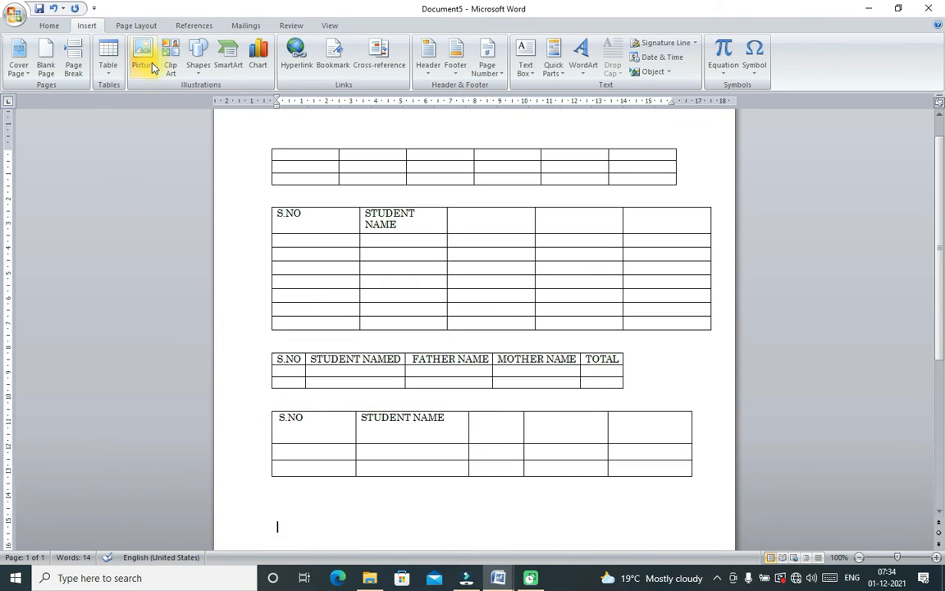
click(112, 77)
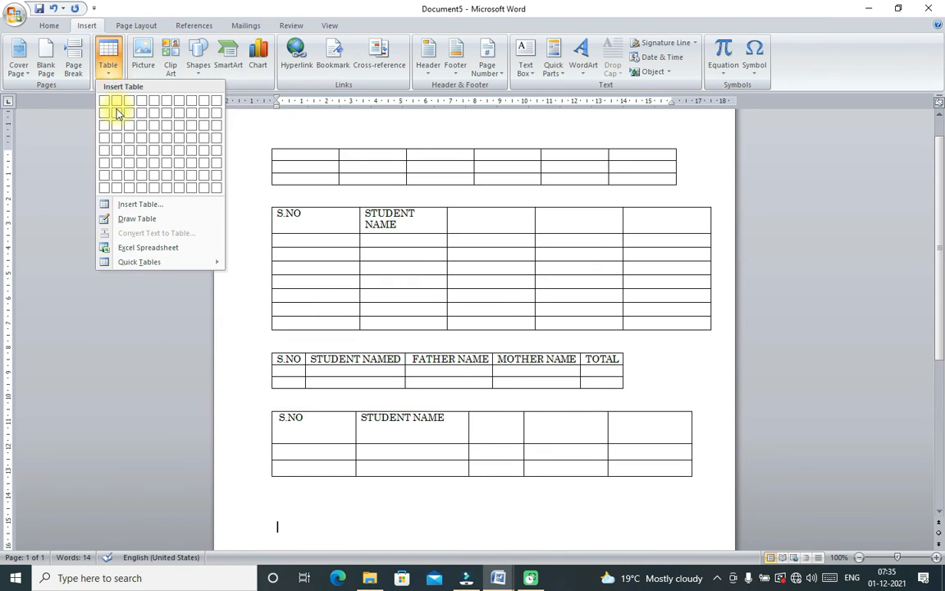
click(127, 248)
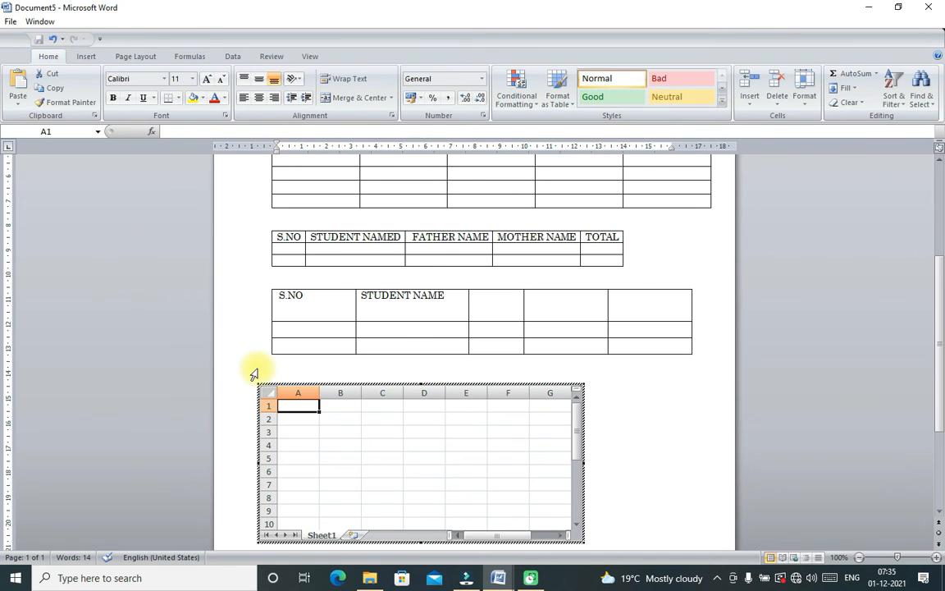
Enter the headings "S.NO", "STUDETN NAME", "MOTHER NAME" and "FATHER NAME" in cells A1 to D1 of the embedded spreadsheet
double_click(303, 407)
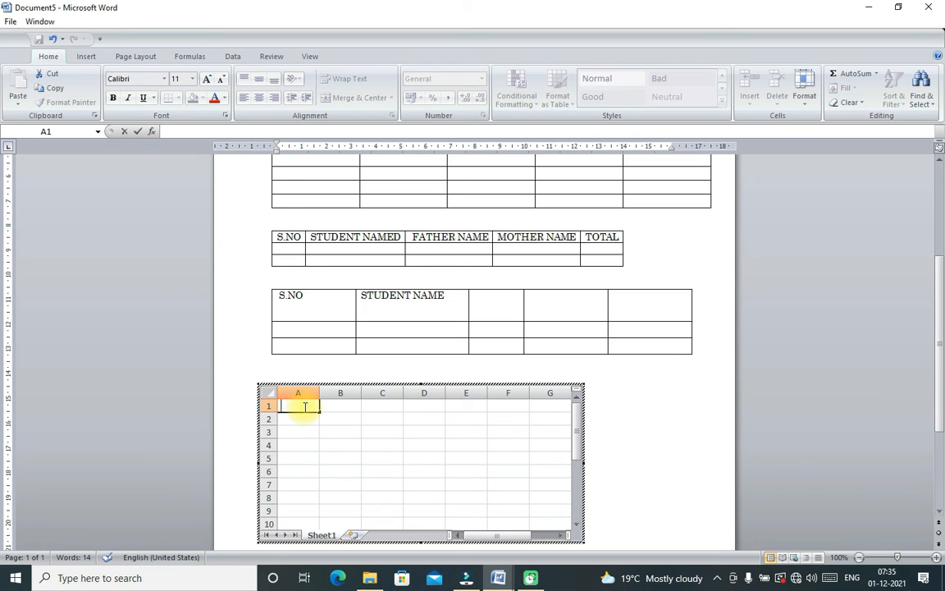
text(S.NO)
key(Tab)
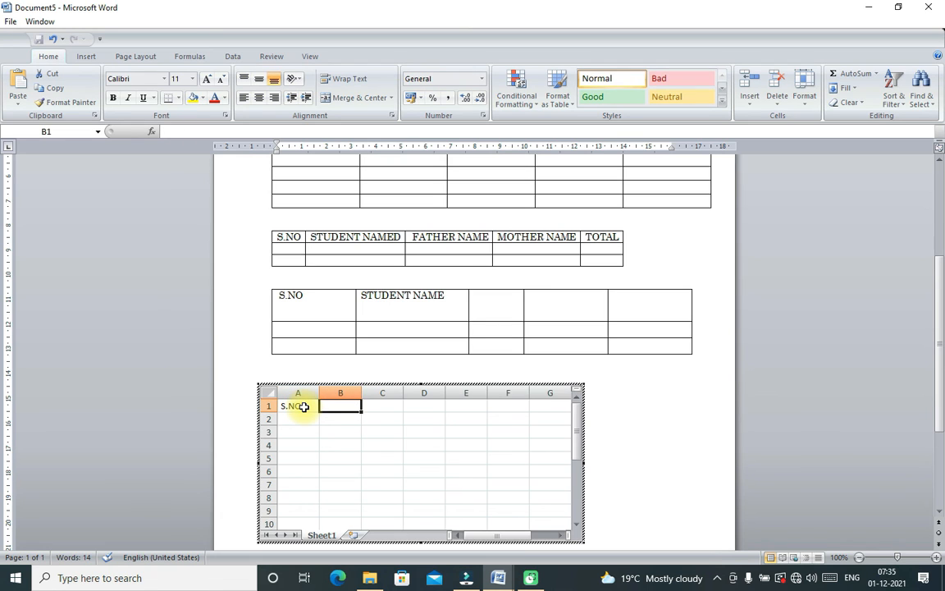
text(S)
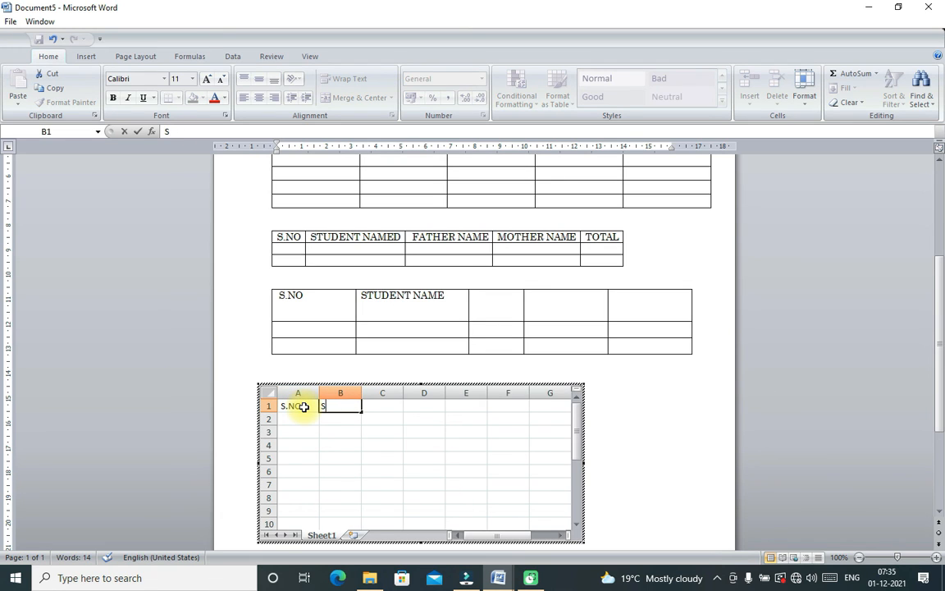
text(TUDETN  NAME)
key(Tab)
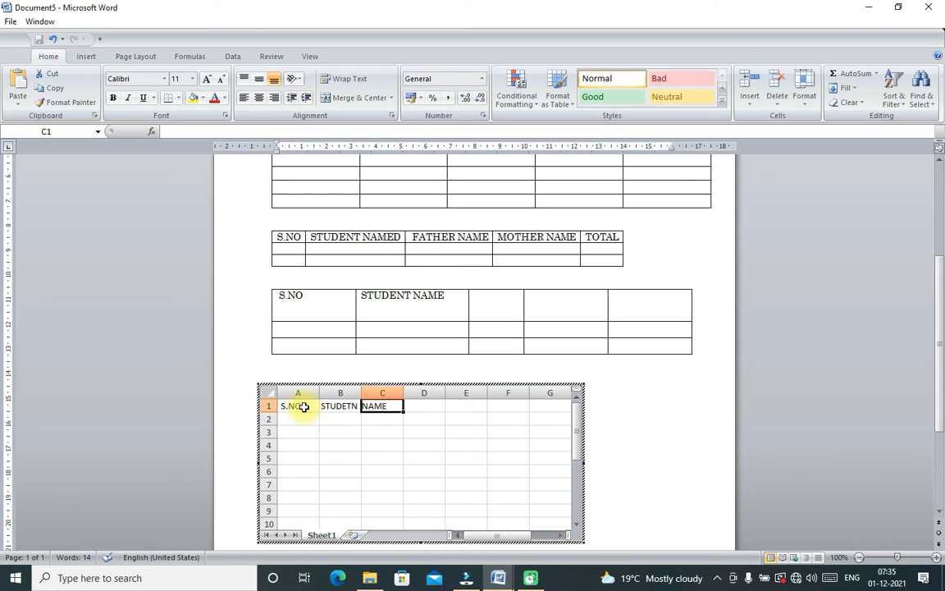
text(MOTHER NAME)
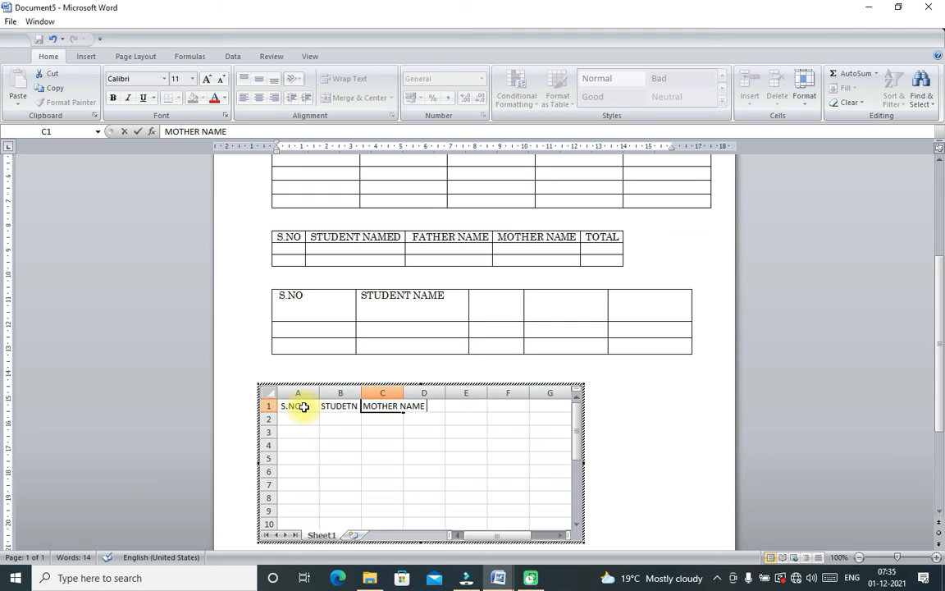
key(Tab)
text(FA)
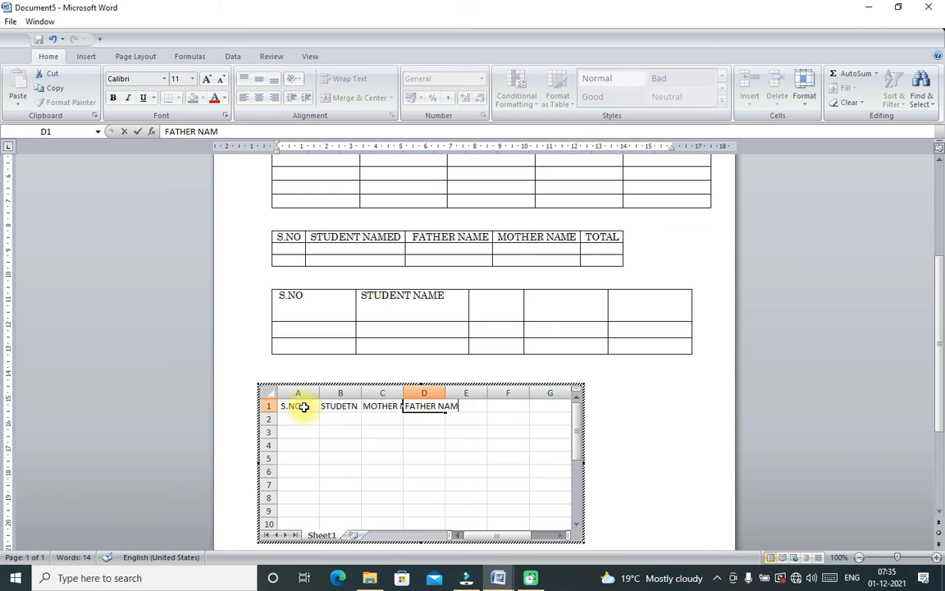
key(Tab)
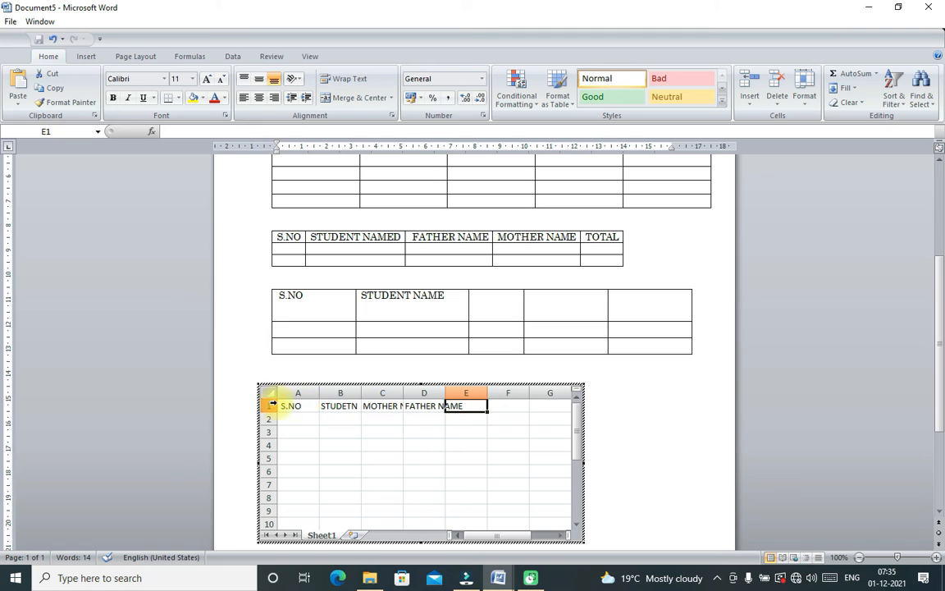
Widen columns B, C and D of the embedded spreadsheet to fit their headings, and return to the document
drag(361, 393, 390, 402)
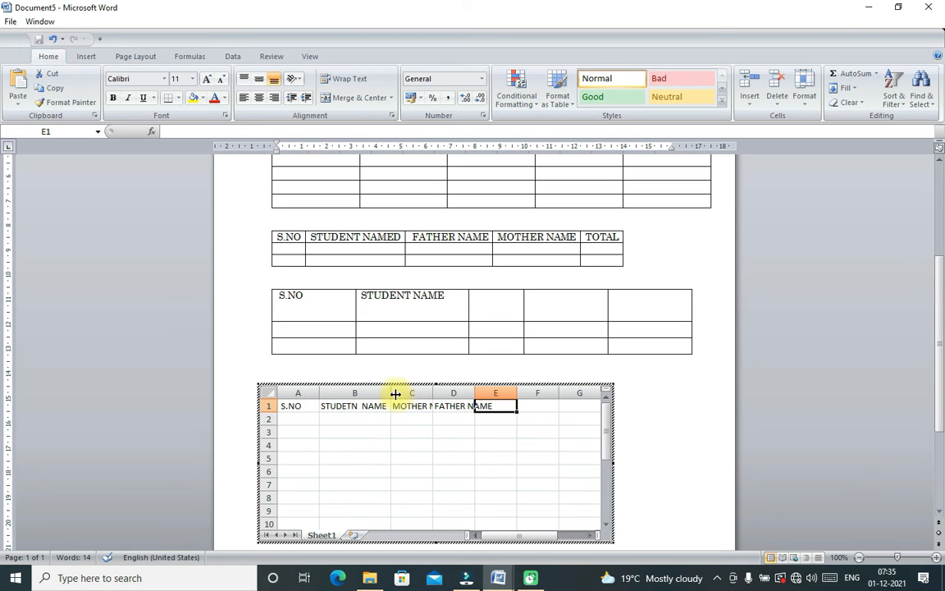
drag(435, 392, 558, 398)
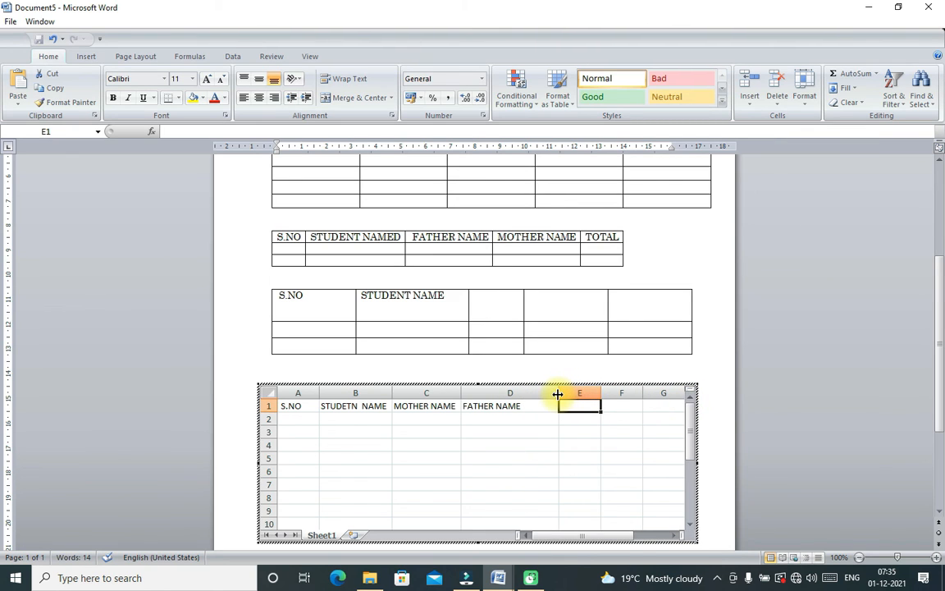
click(657, 265)
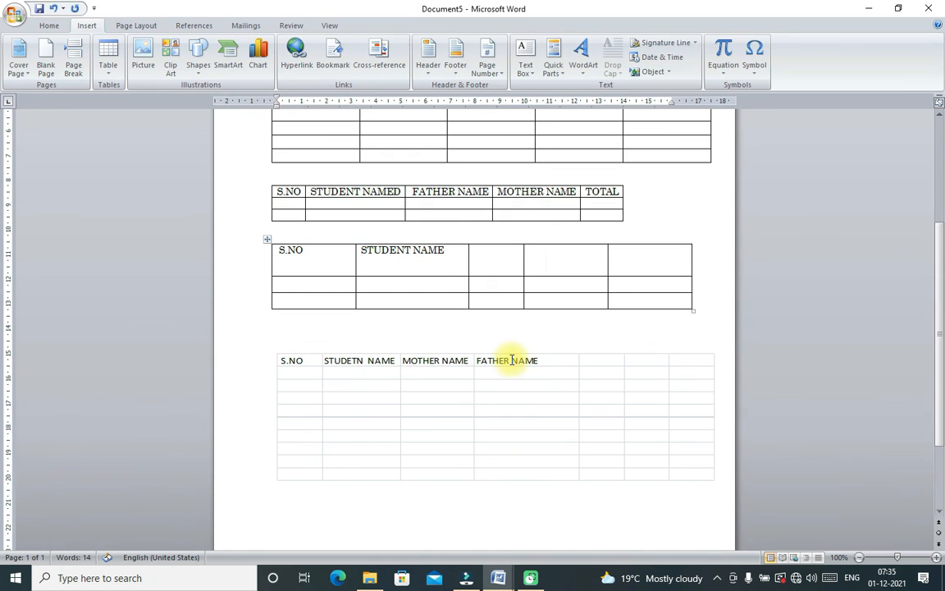
double_click(540, 381)
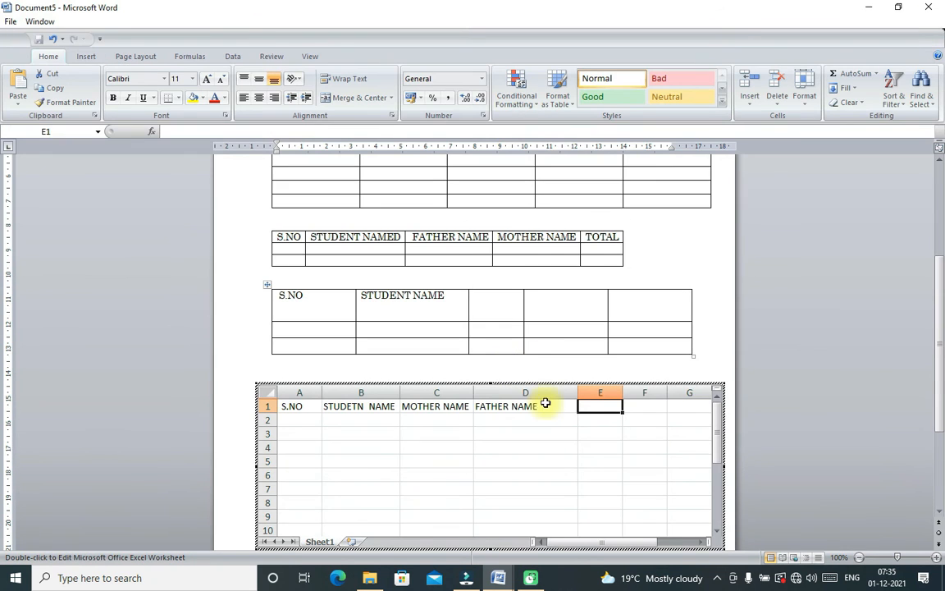
double_click(578, 393)
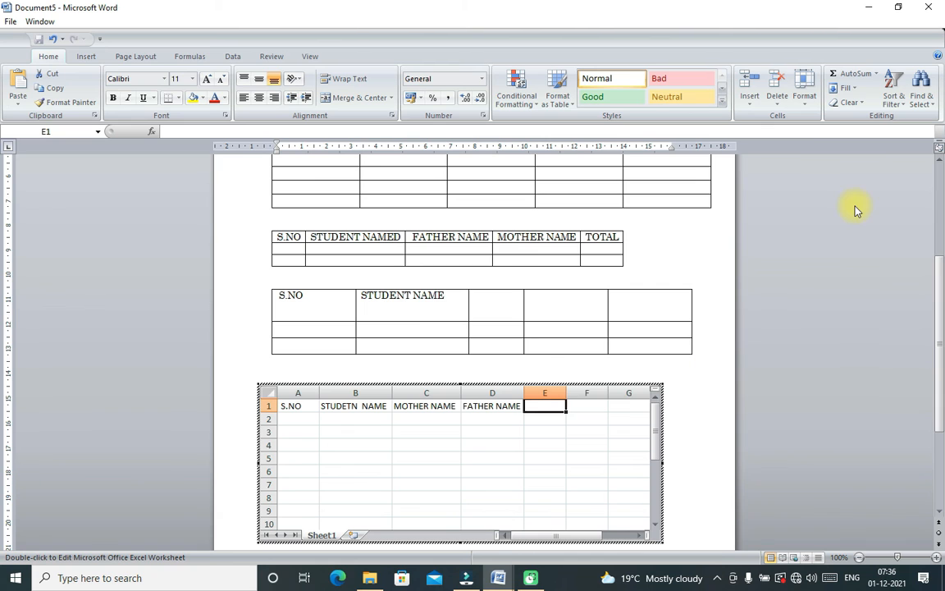
click(678, 257)
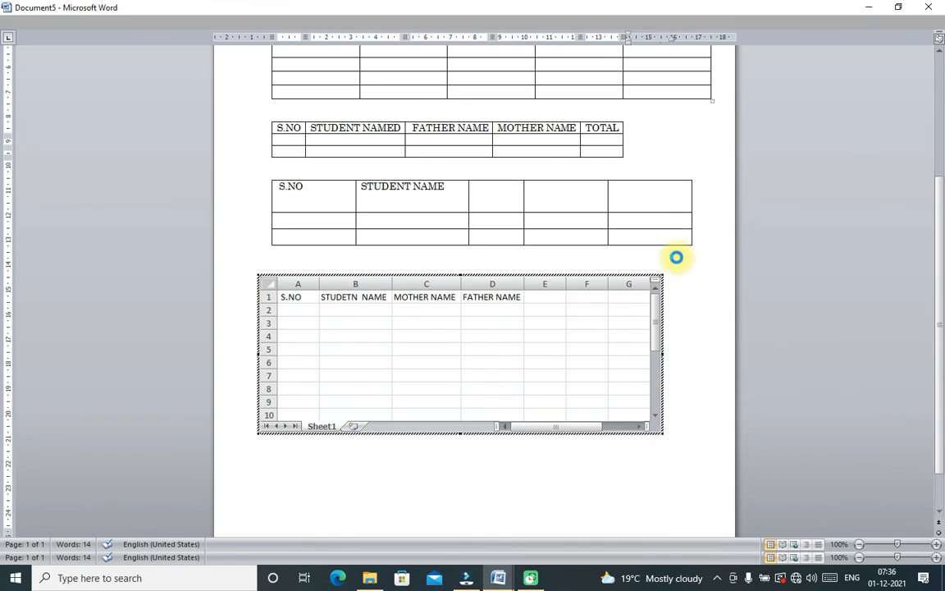
Reopen the embedded spreadsheet for editing and enter the heading "MOBILE NO" in cell E1
click(519, 405)
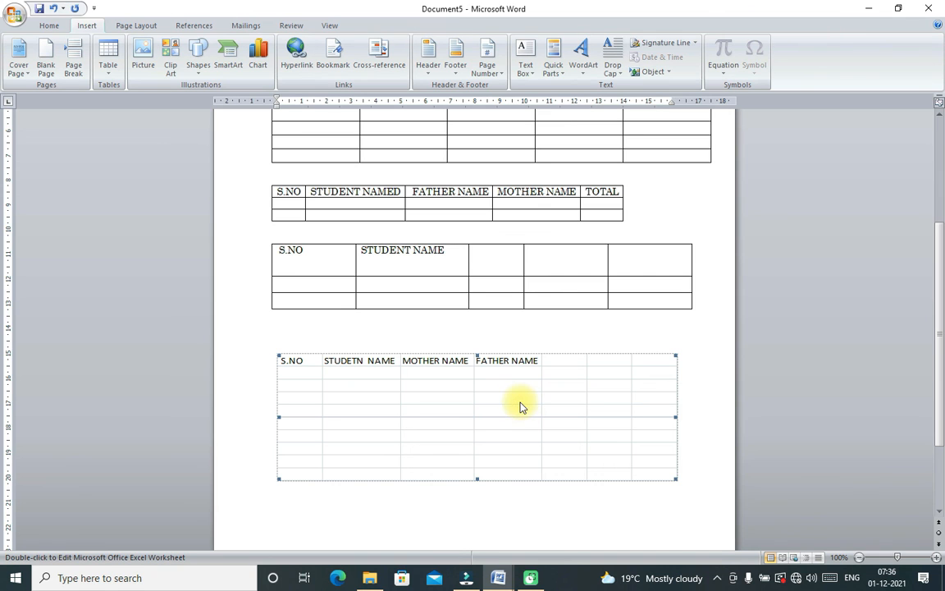
double_click(550, 361)
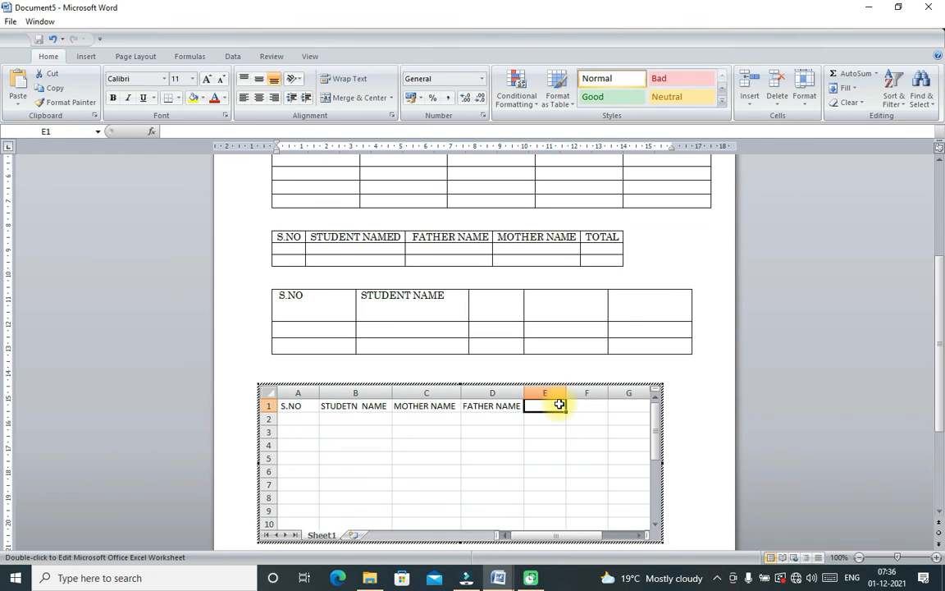
text(MO)
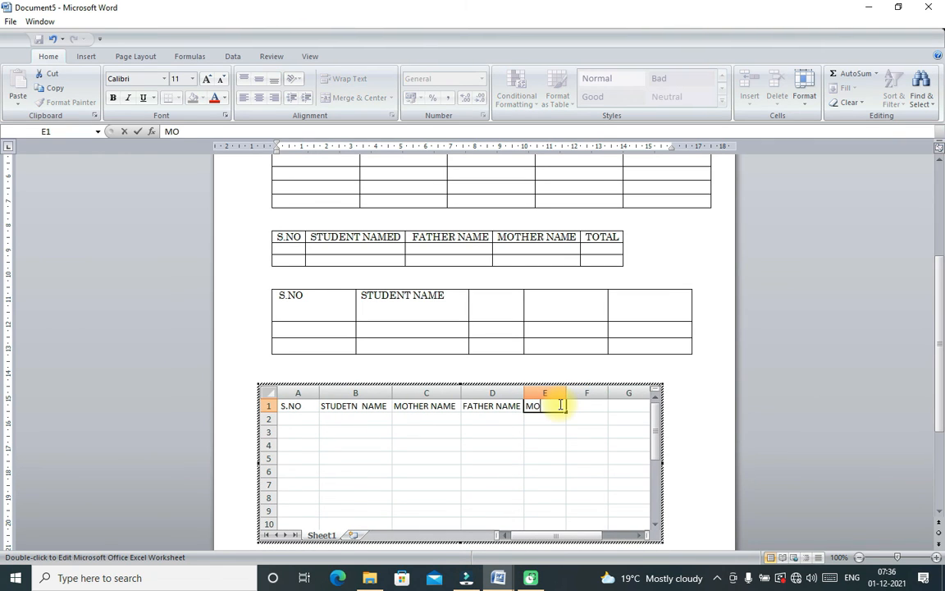
text(BILE NO)
click(584, 447)
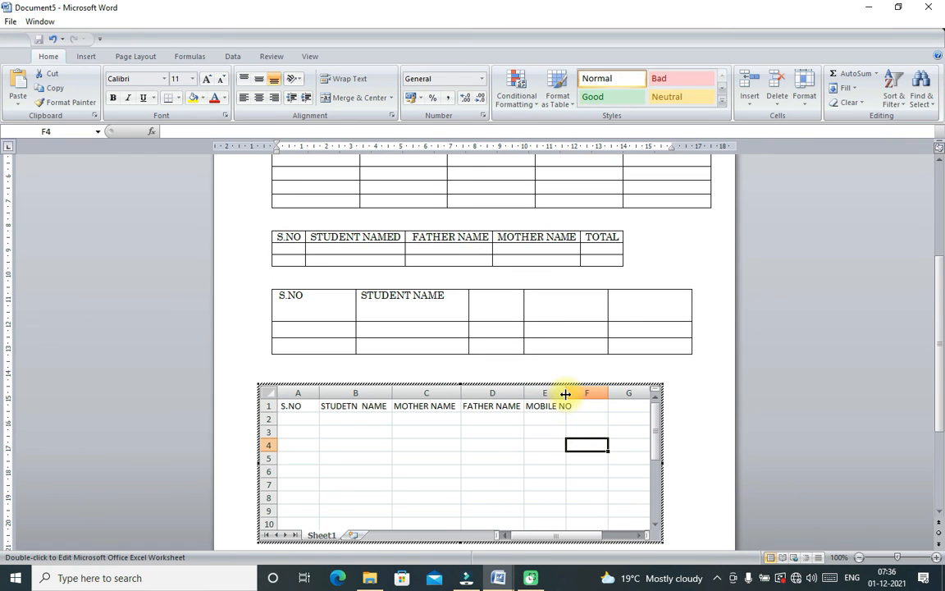
Widen column E of the embedded spreadsheet to fit its heading, and number cells A2 to A9 from 1 to 8
drag(565, 393, 591, 399)
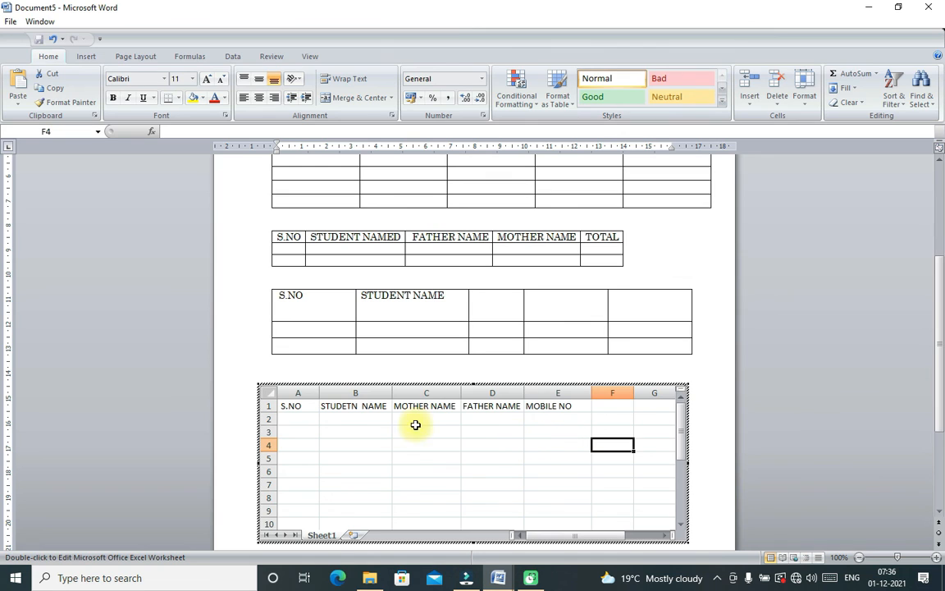
click(297, 420)
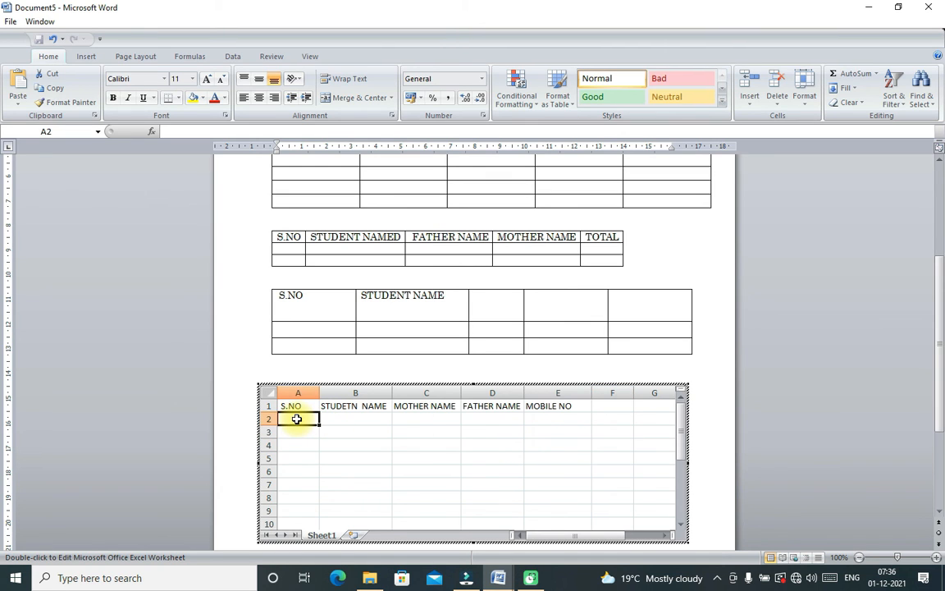
text(1)
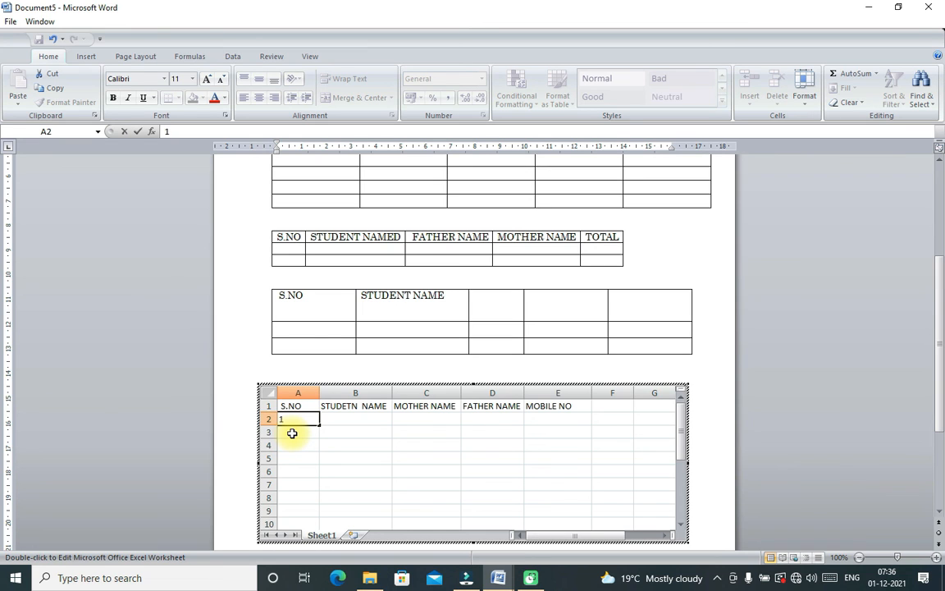
click(293, 432)
text(2)
click(302, 473)
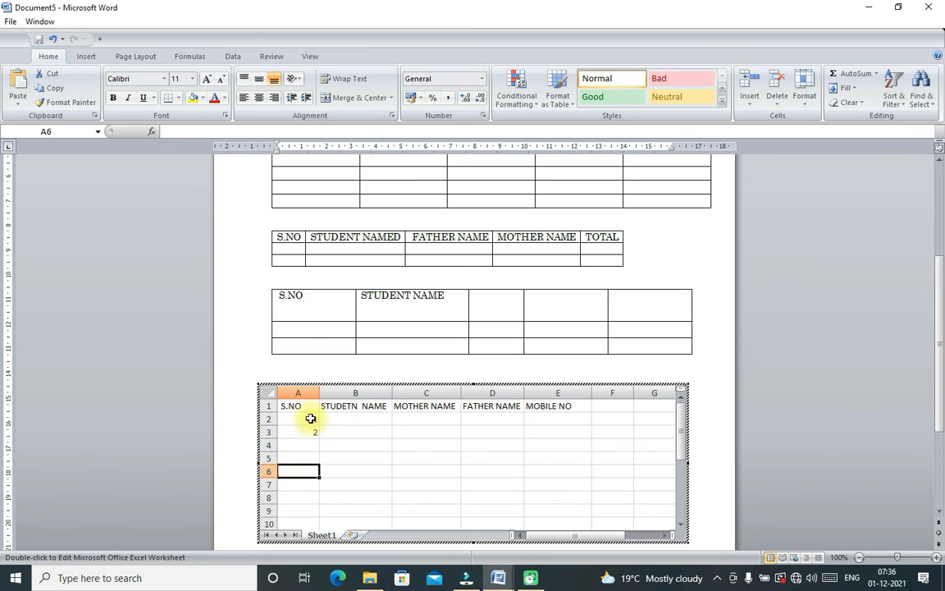
drag(312, 419, 318, 518)
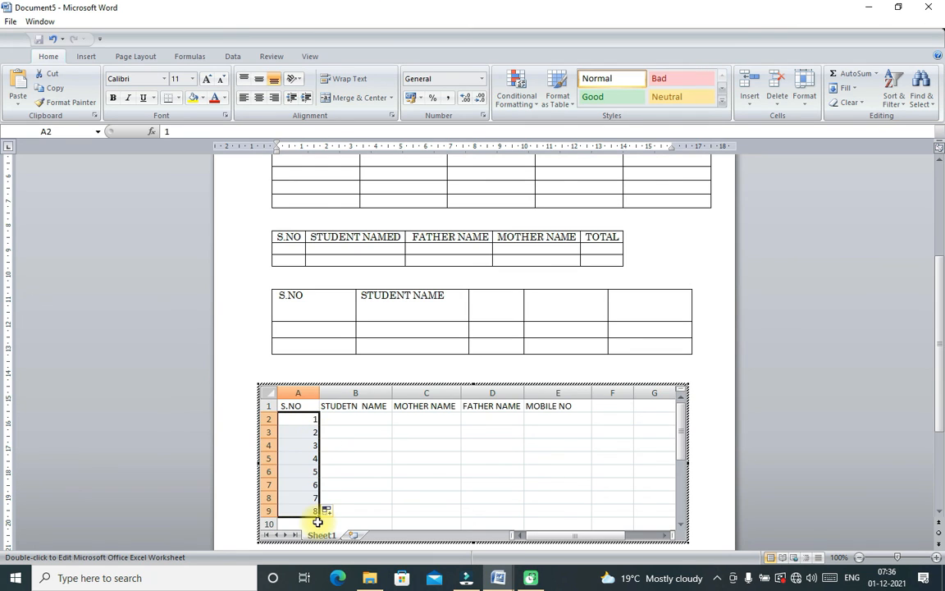
Examine the rows further down the embedded spreadsheet, return to its first rows, and leave spreadsheet editing
click(343, 420)
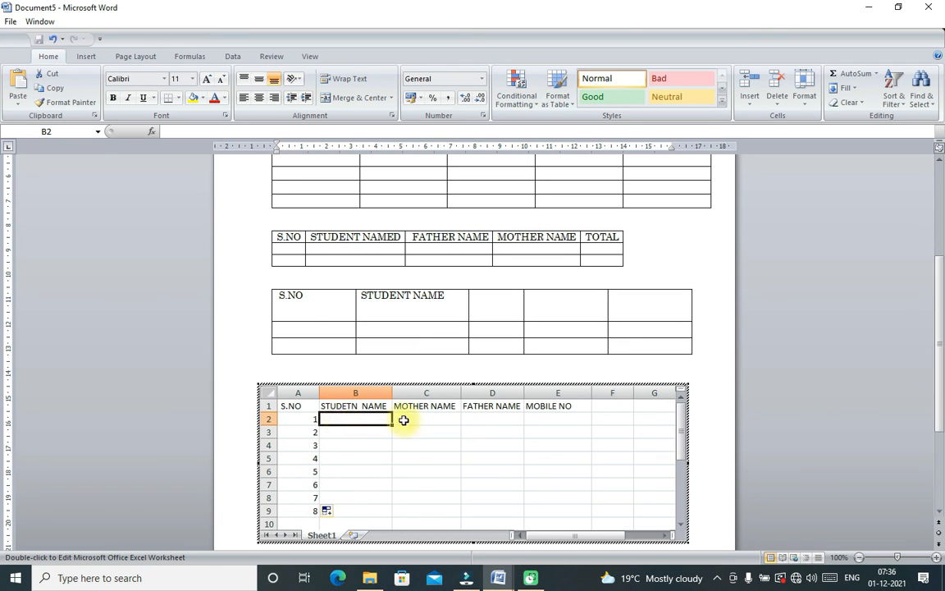
drag(685, 457, 690, 529)
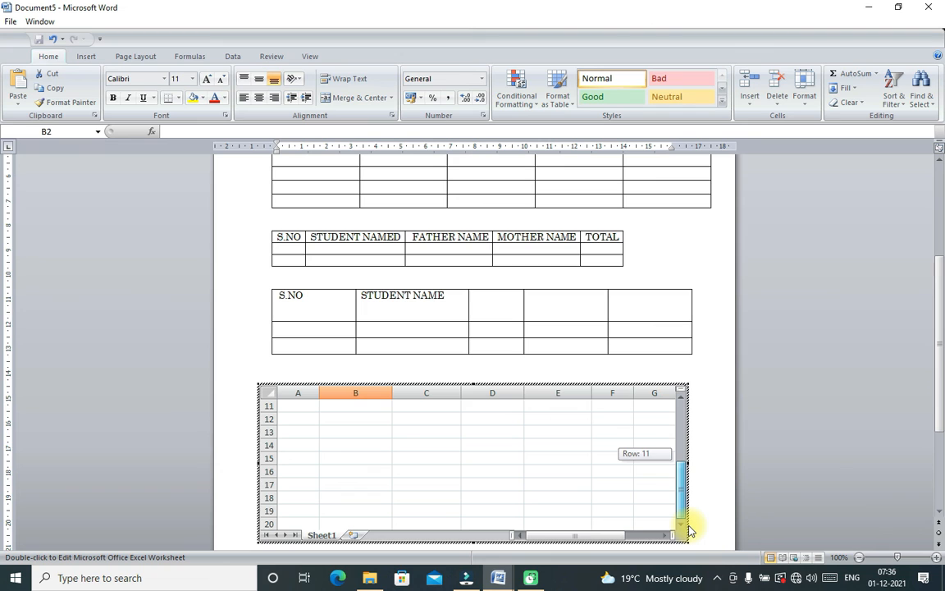
drag(689, 529, 688, 529)
click(681, 523)
click(682, 524)
click(682, 525)
click(682, 525)
click(682, 524)
click(682, 524)
click(682, 524)
click(682, 524)
click(682, 525)
click(682, 525)
click(682, 525)
click(682, 524)
click(682, 525)
click(682, 525)
click(682, 524)
click(682, 524)
click(681, 524)
drag(680, 511, 674, 402)
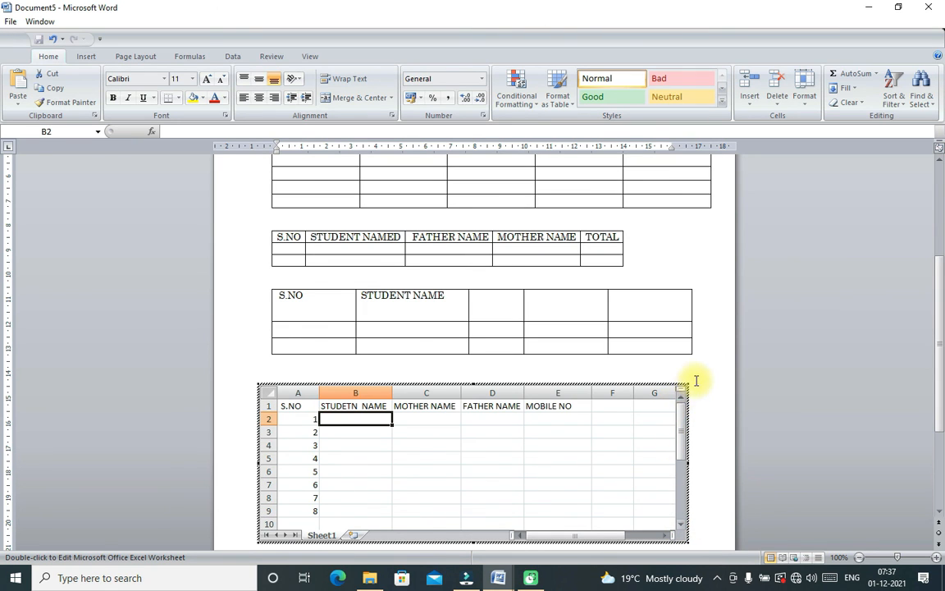
click(709, 254)
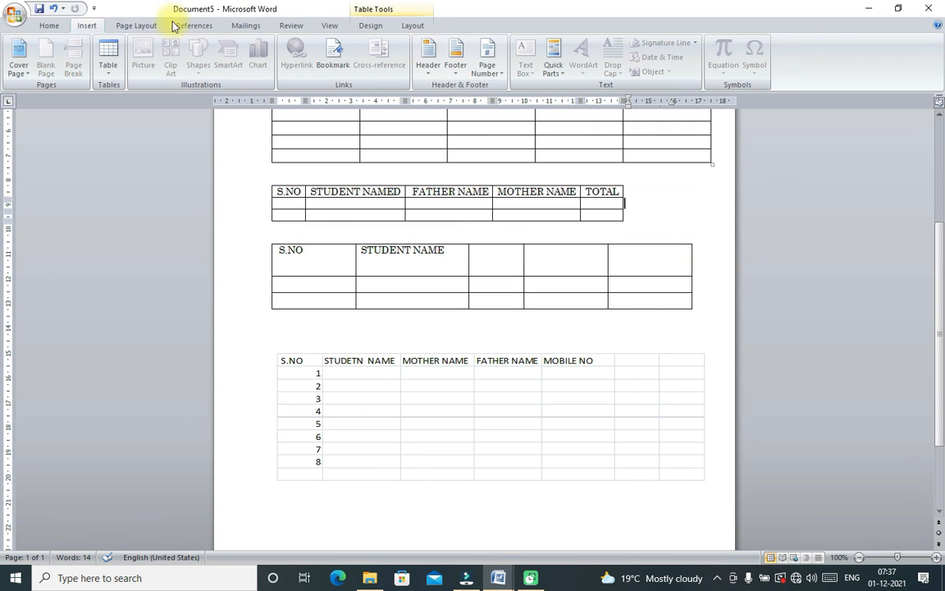
click(109, 75)
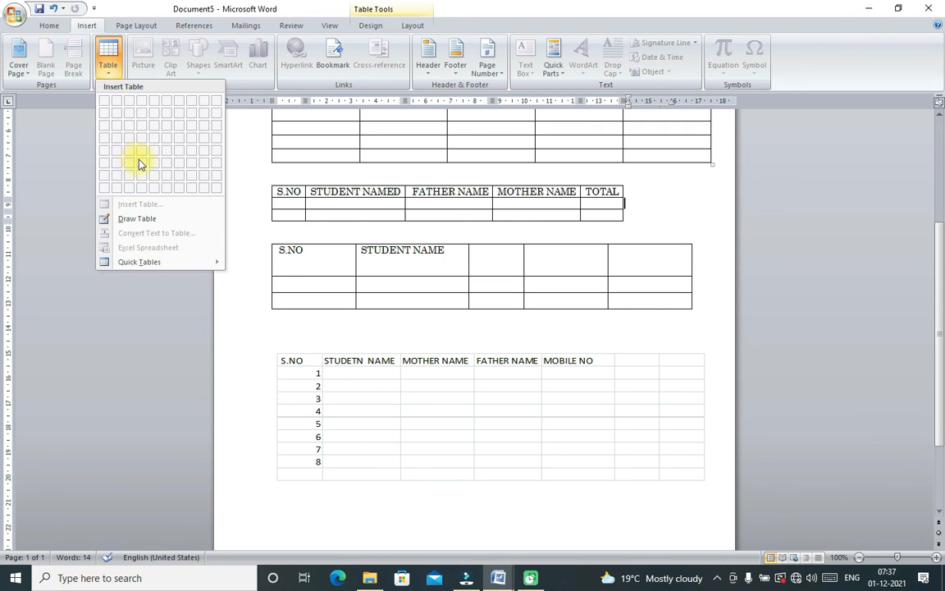
mouse_move(141, 264)
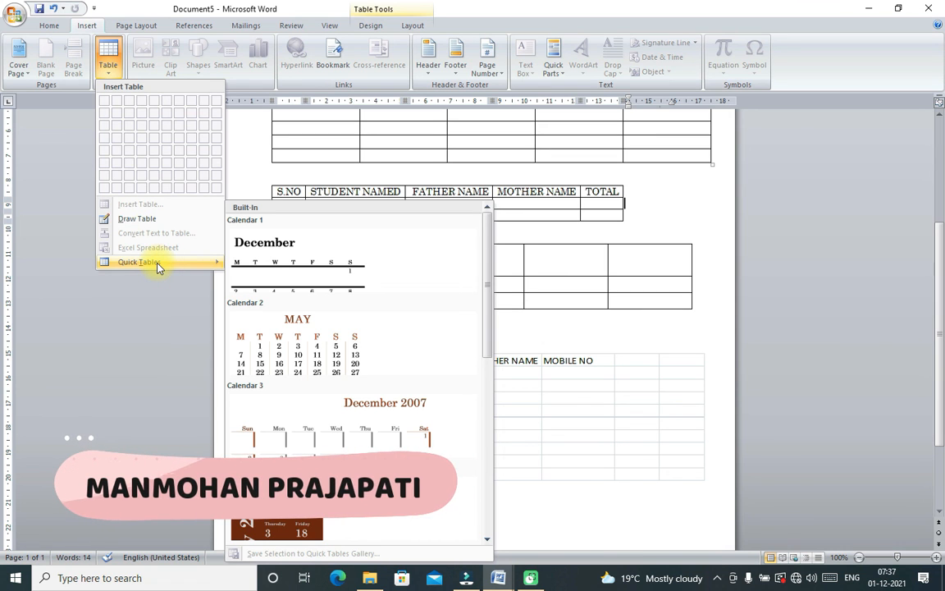
click(270, 345)
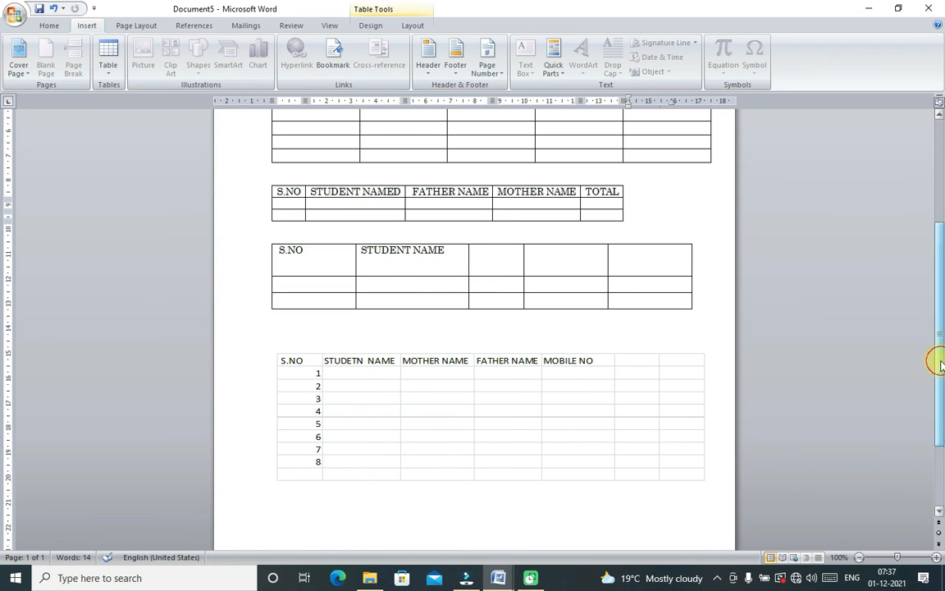
Insert the Calendar 2 quick table on the empty line below the embedded spreadsheet
scroll(938, 361, down, 3)
click(538, 440)
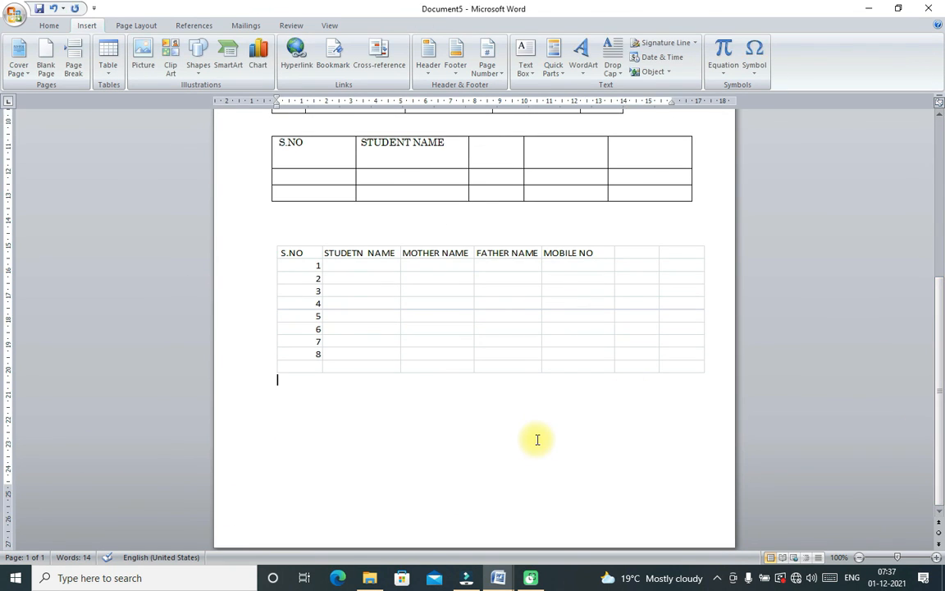
click(106, 73)
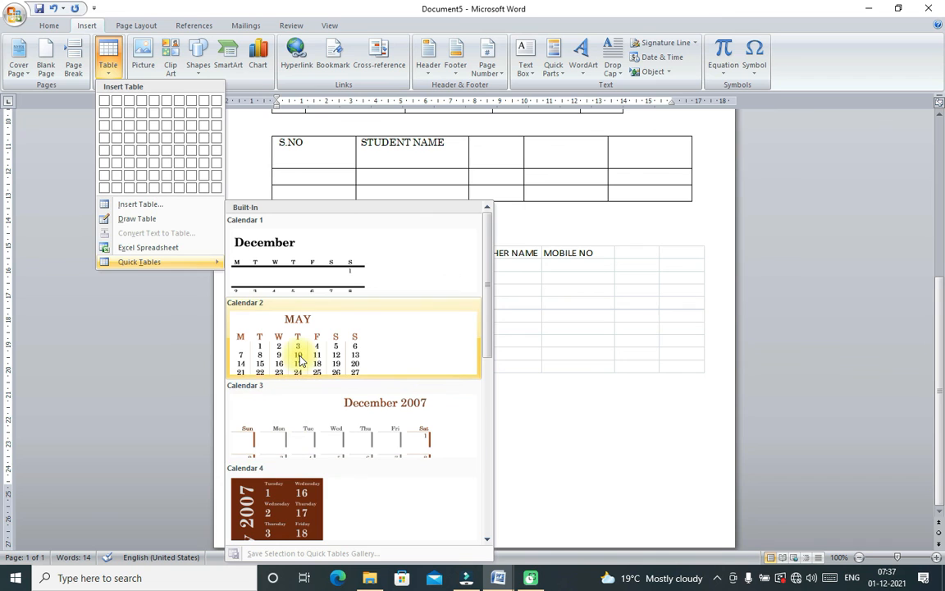
click(300, 361)
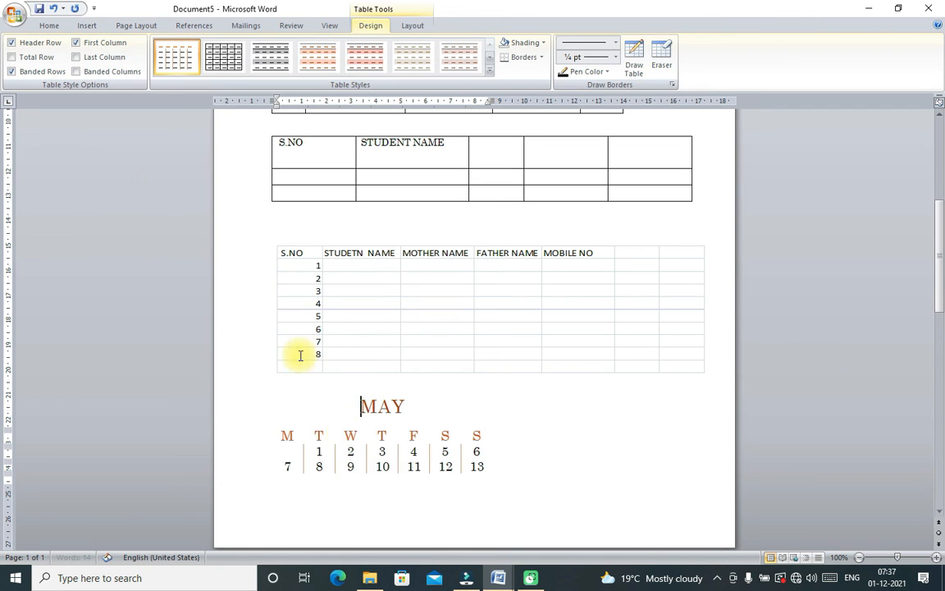
Try several Light Shading table styles on the May calendar, and reapply its calendar style with column dividers
click(320, 451)
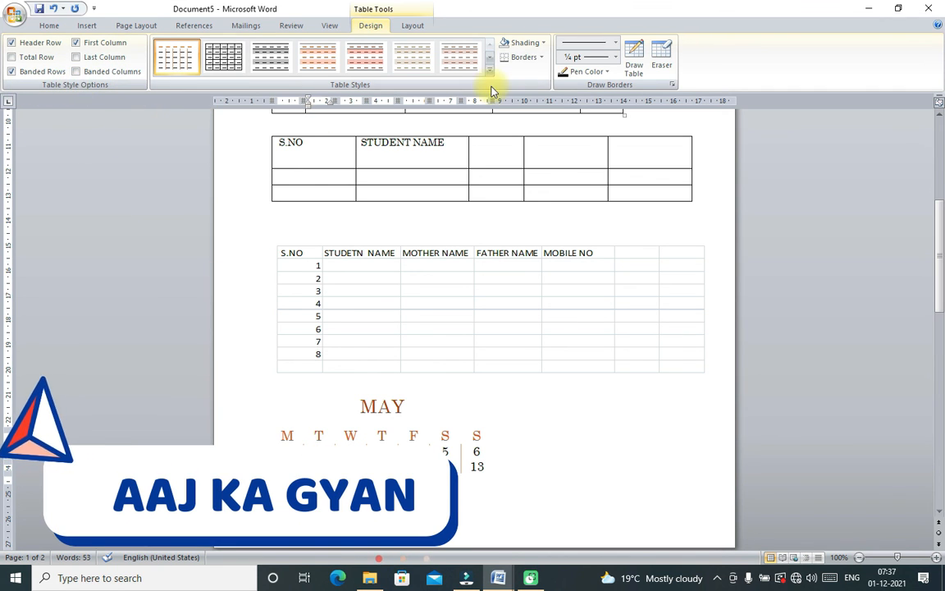
click(458, 65)
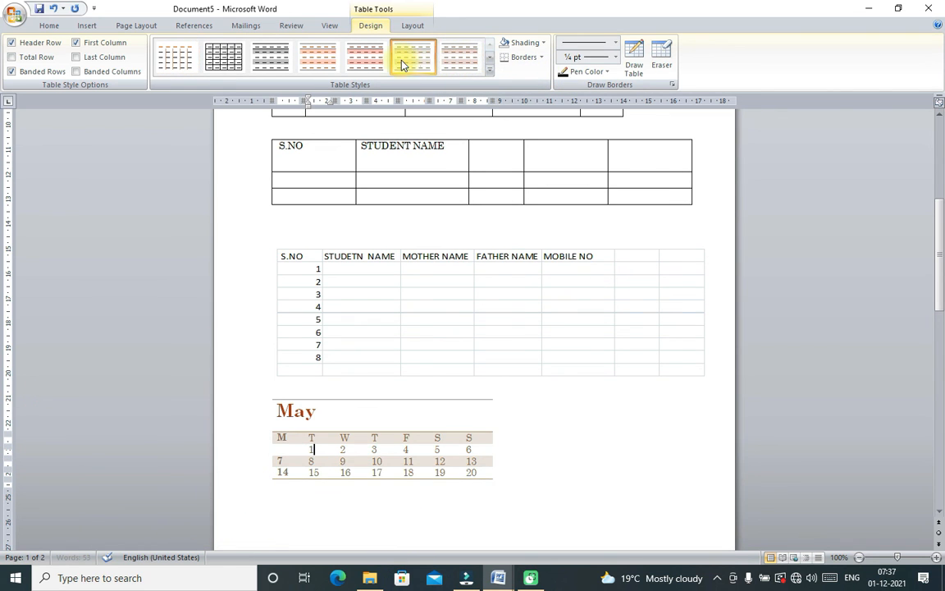
click(367, 57)
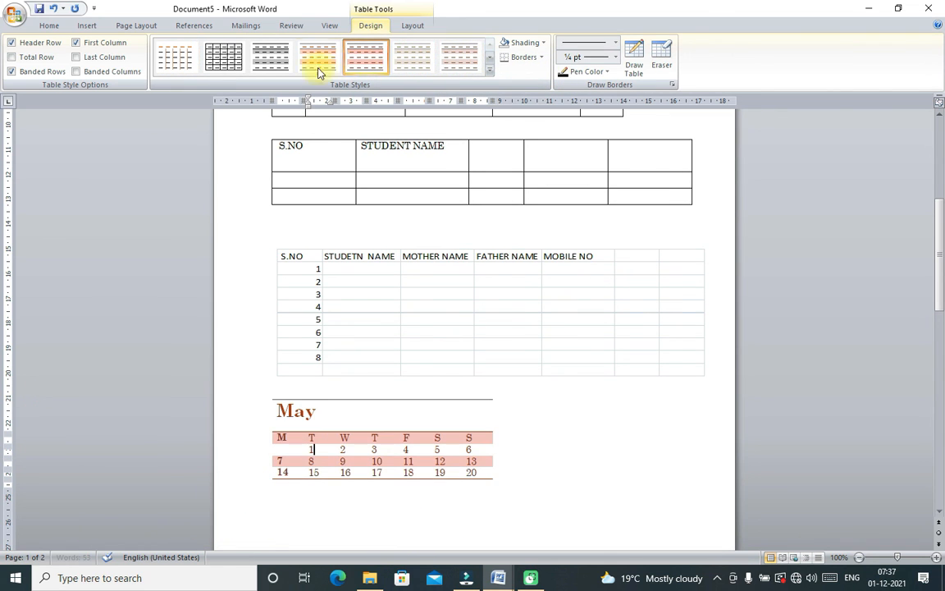
click(263, 58)
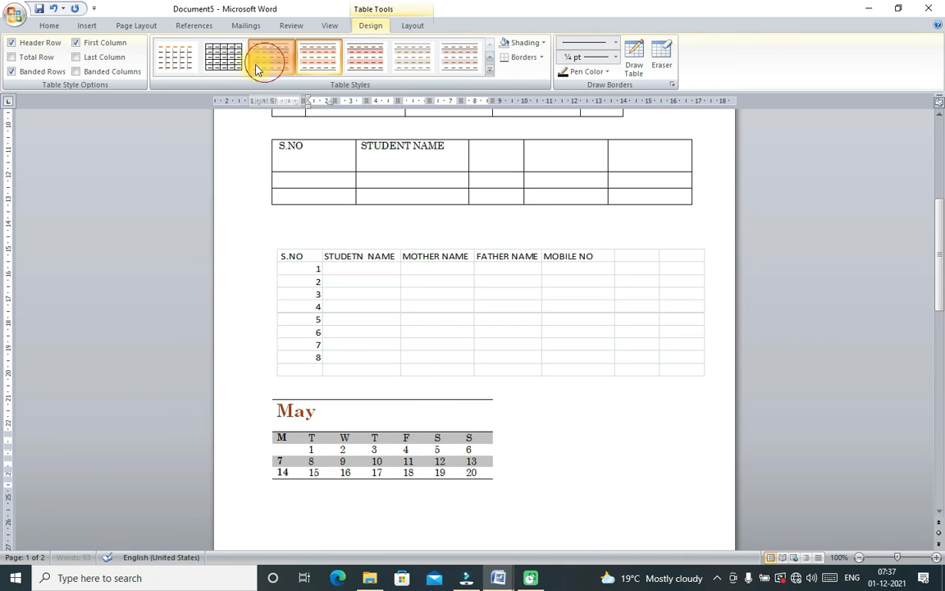
click(174, 63)
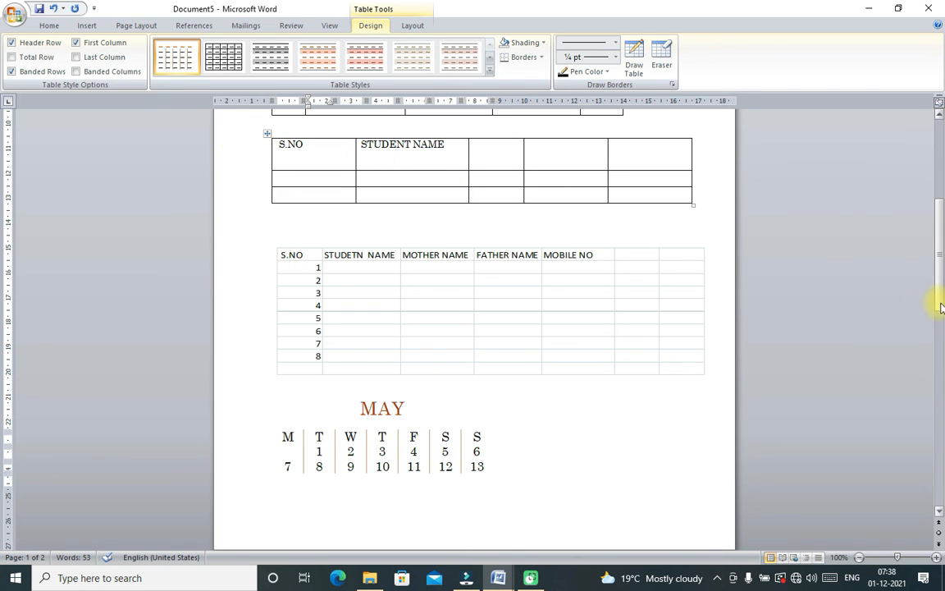
drag(941, 308, 937, 263)
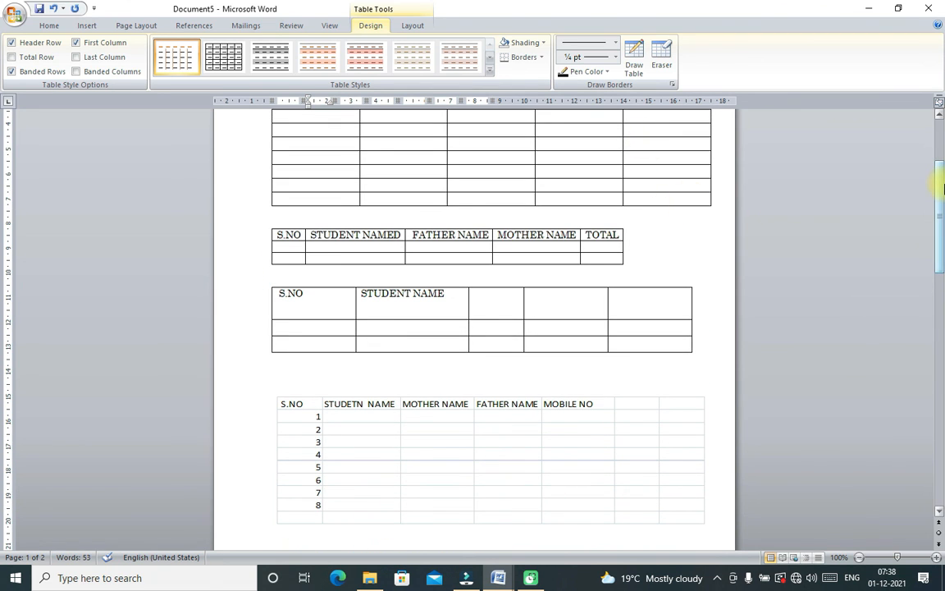
drag(941, 191, 941, 154)
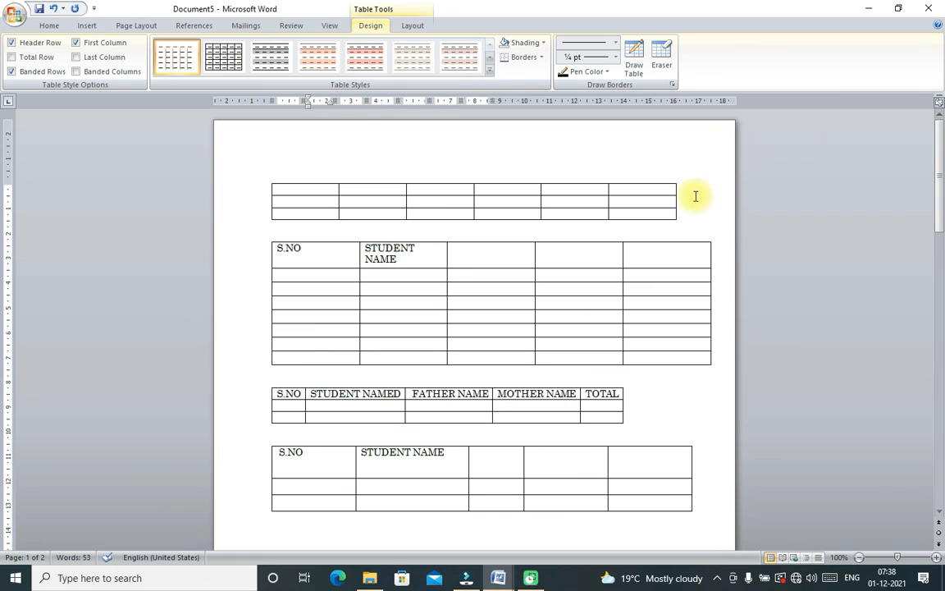